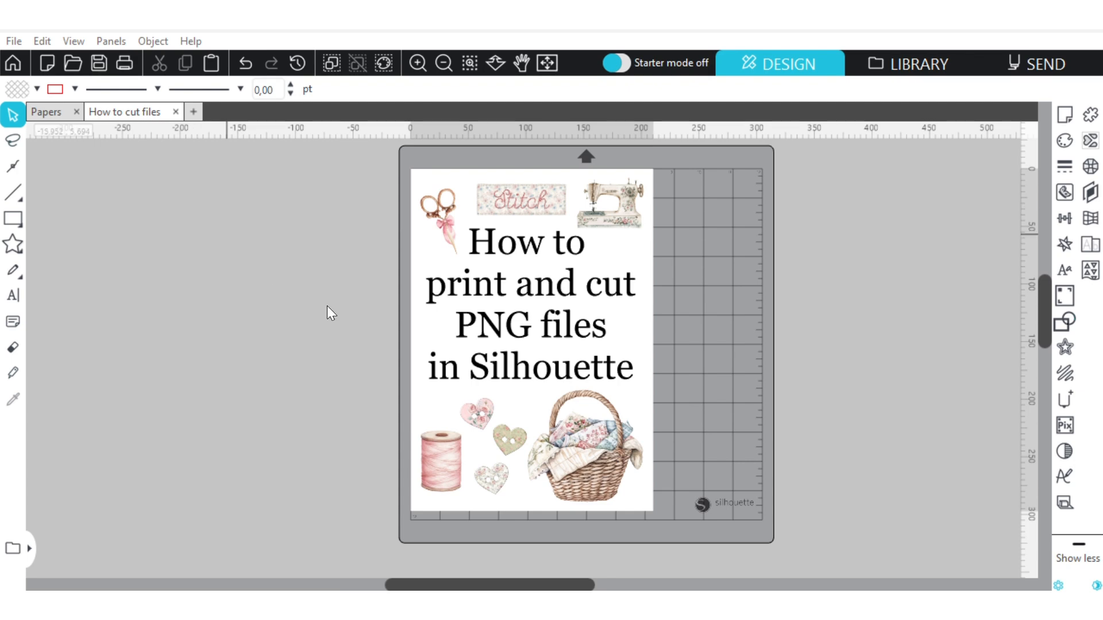
Move the title text and artwork off the page onto the empty area beside the mat, and enable Show Cut Border.
drag(557, 300, 284, 293)
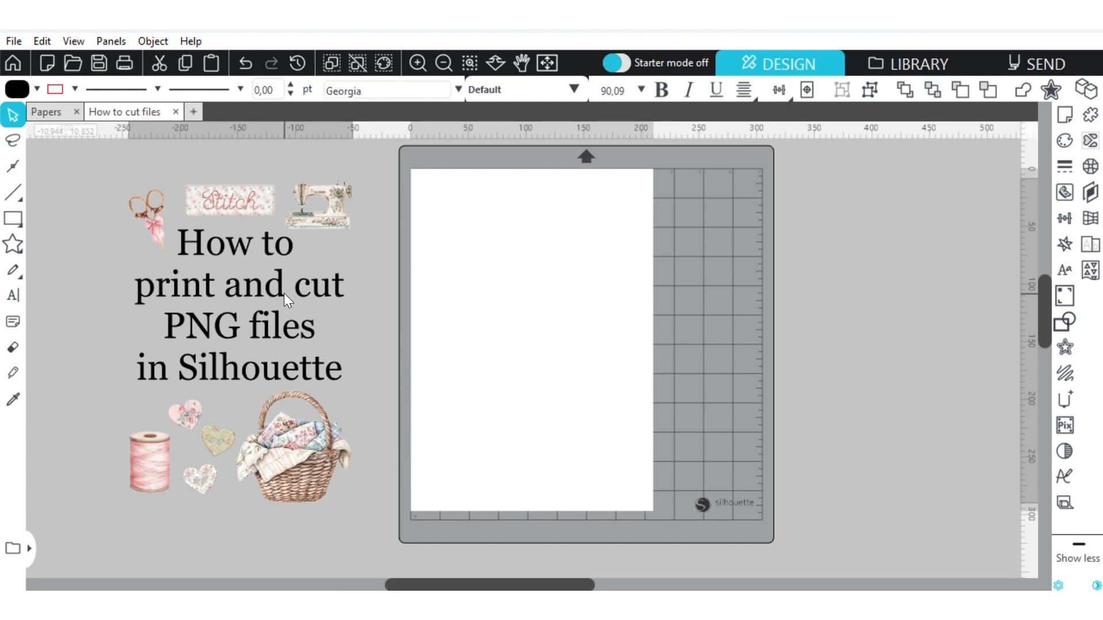
click(70, 179)
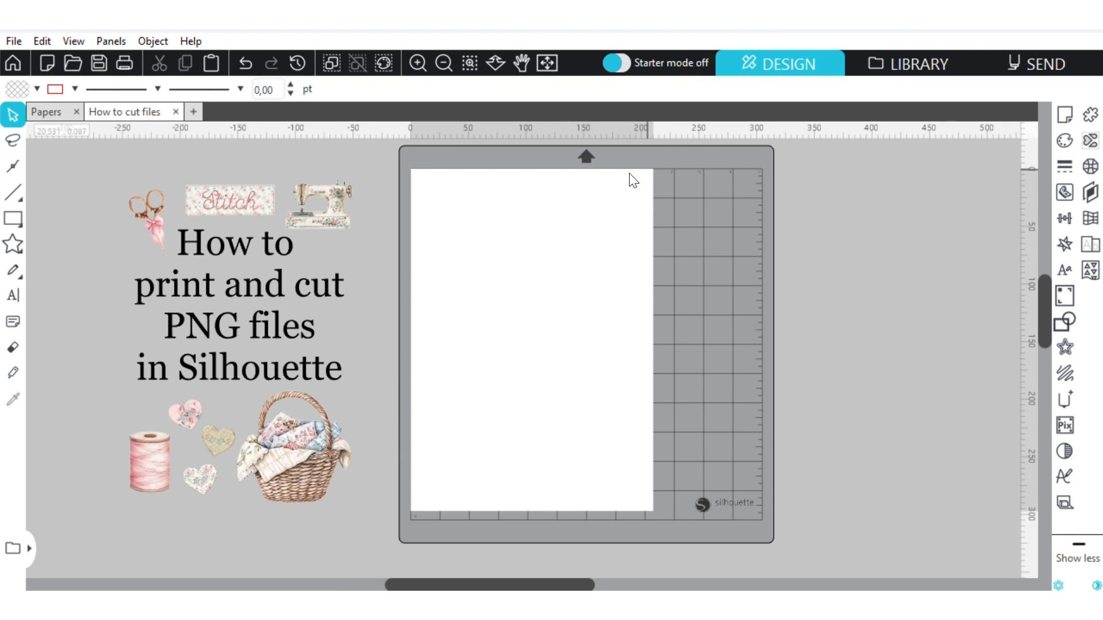
click(1066, 113)
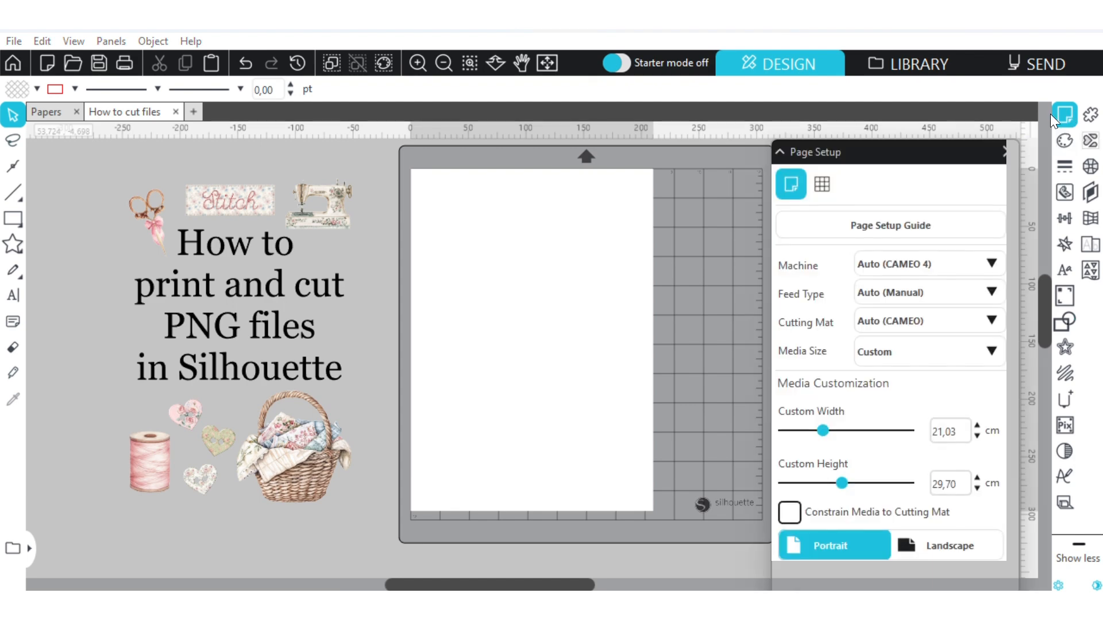
click(821, 189)
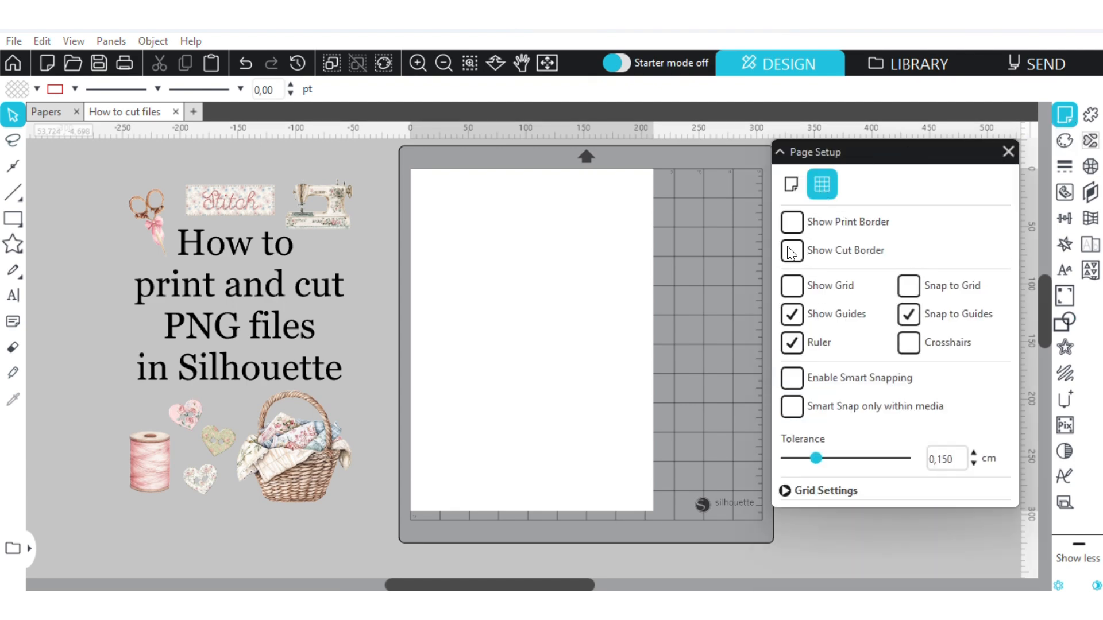
click(796, 257)
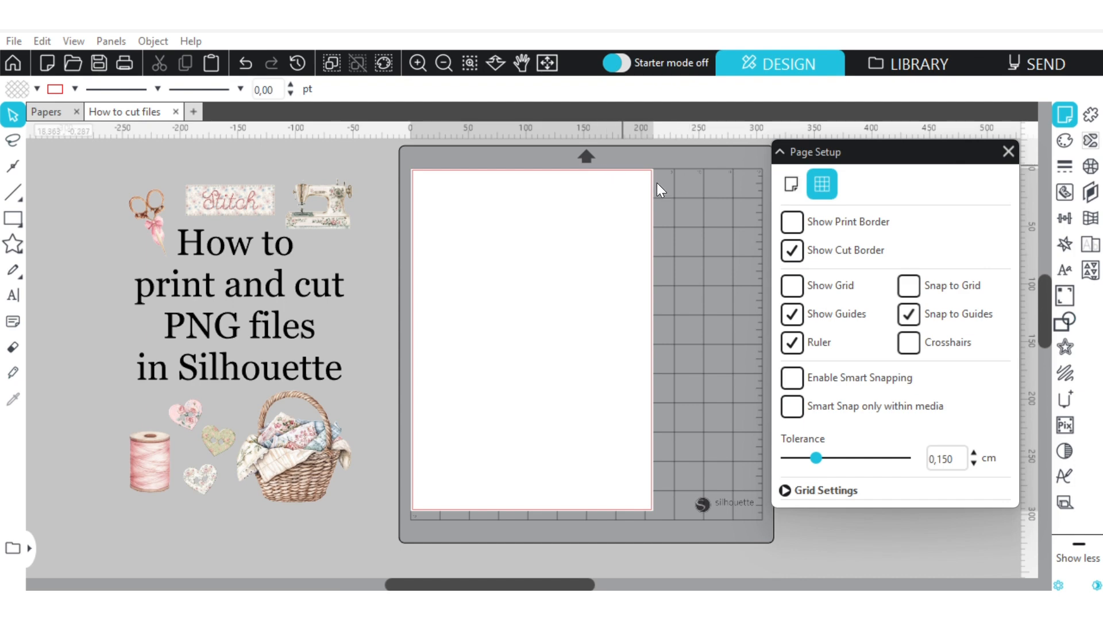
click(1009, 152)
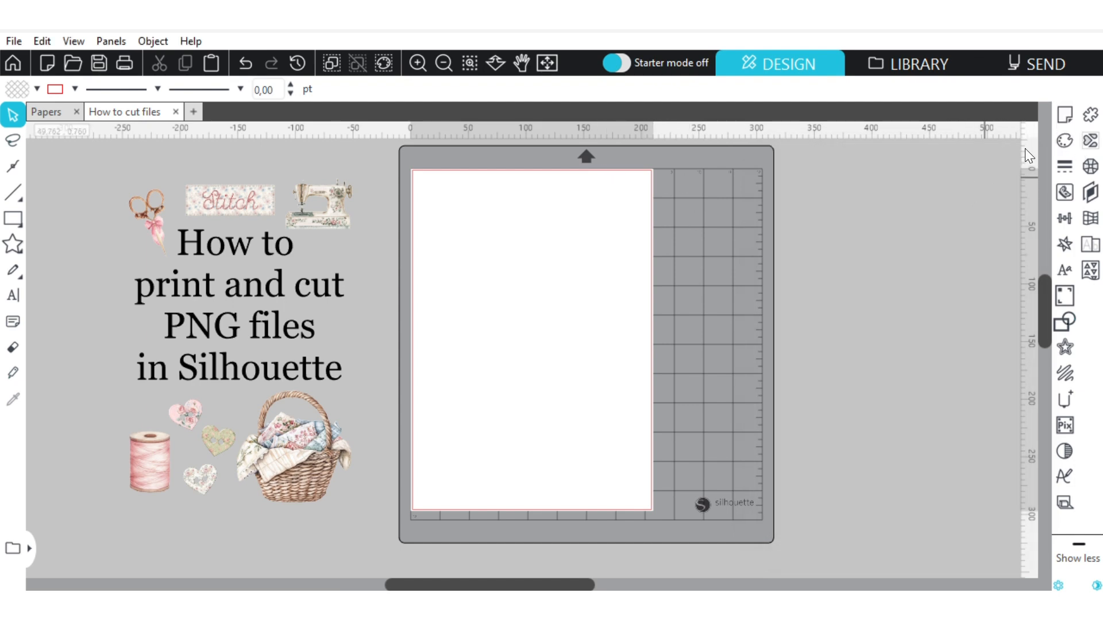
Enable the Print & Cut registration marks and keep their inset at the minimum of 1,00 cm.
click(1064, 298)
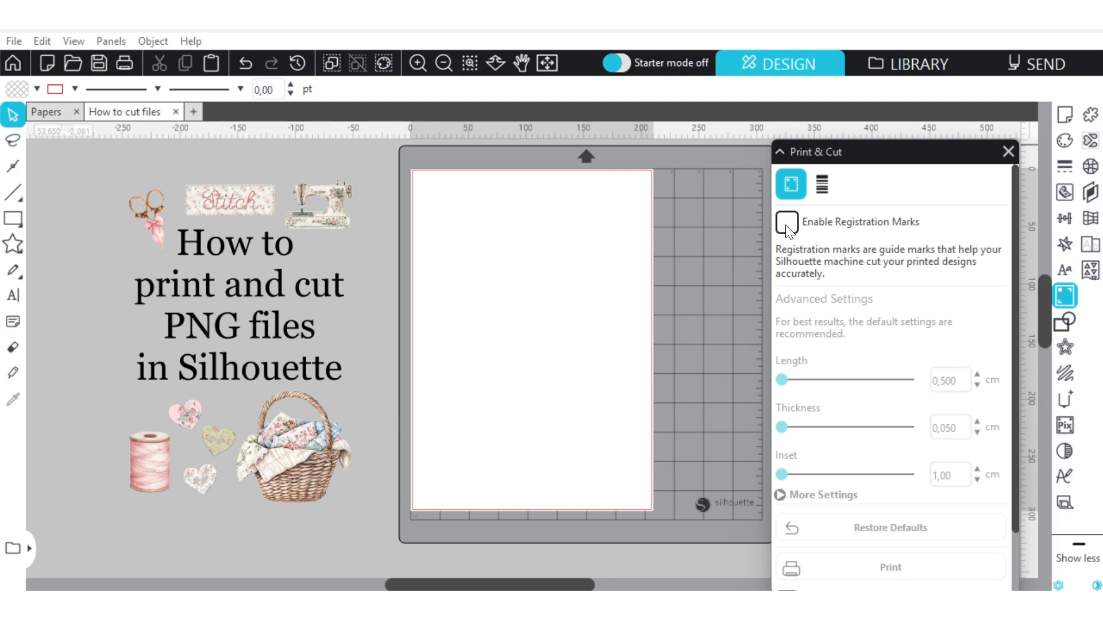
click(787, 223)
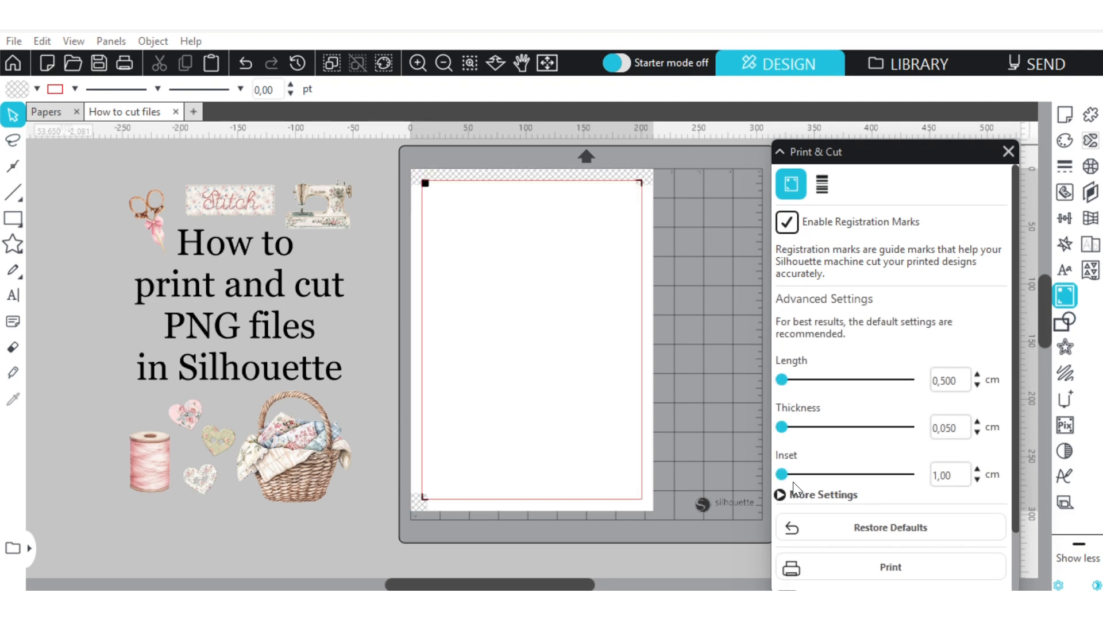
mouse_move(785, 475)
mouse_down()
mouse_move(802, 474)
mouse_move(771, 472)
mouse_up()
click(1009, 151)
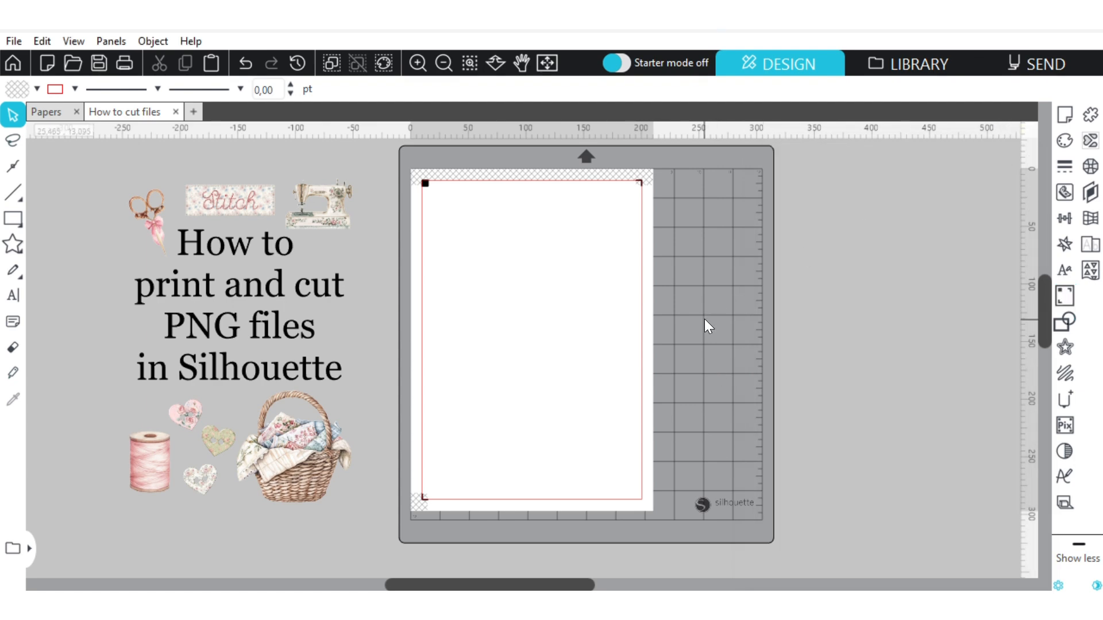
Merge the Basket PNG image from the craft kit folder into the current document.
click(15, 41)
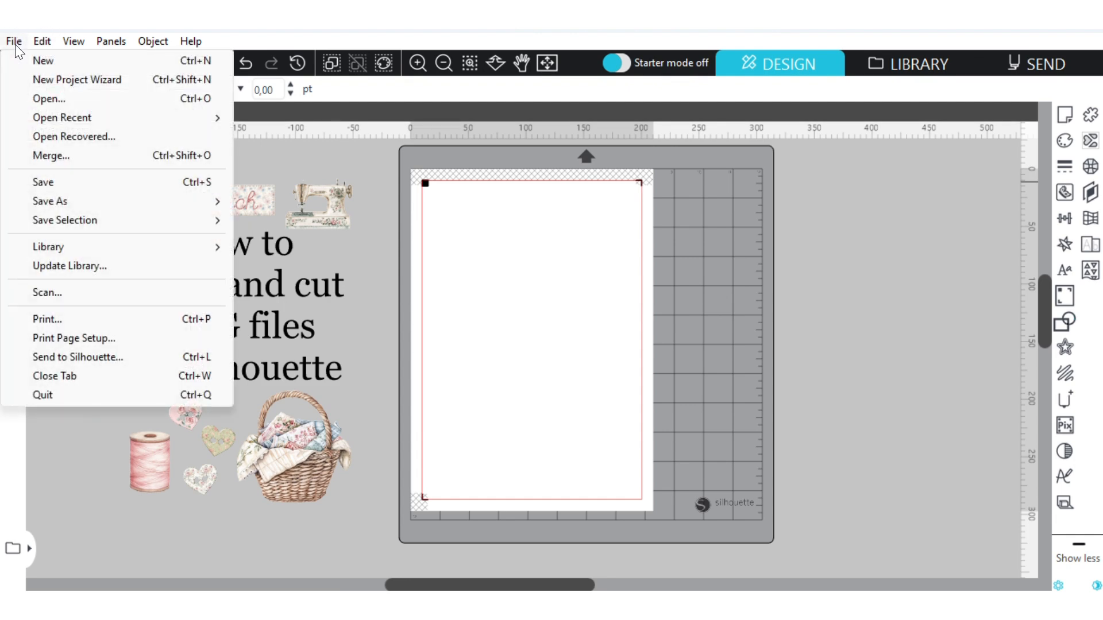
click(47, 160)
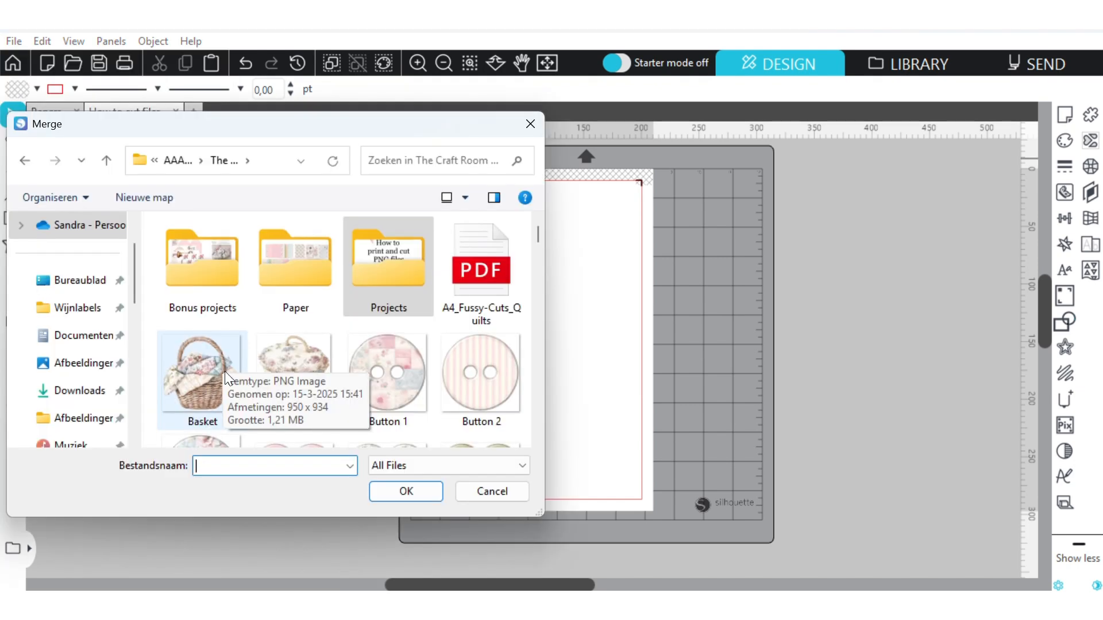
scroll(340, 352, down, 5)
scroll(342, 353, down, 5)
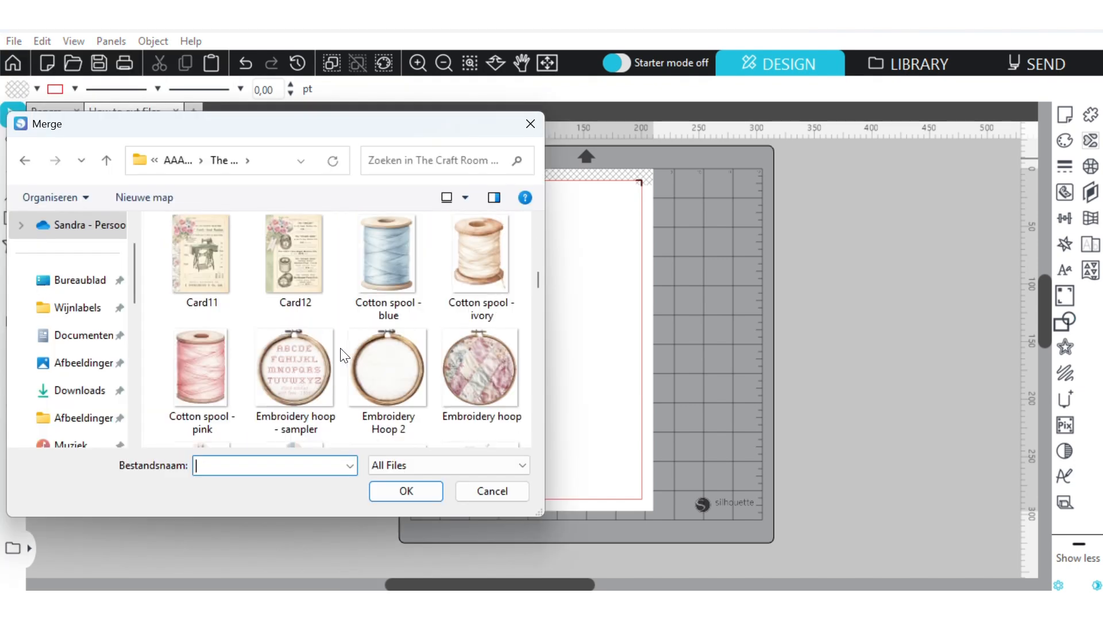
scroll(343, 356, up, 10)
click(175, 382)
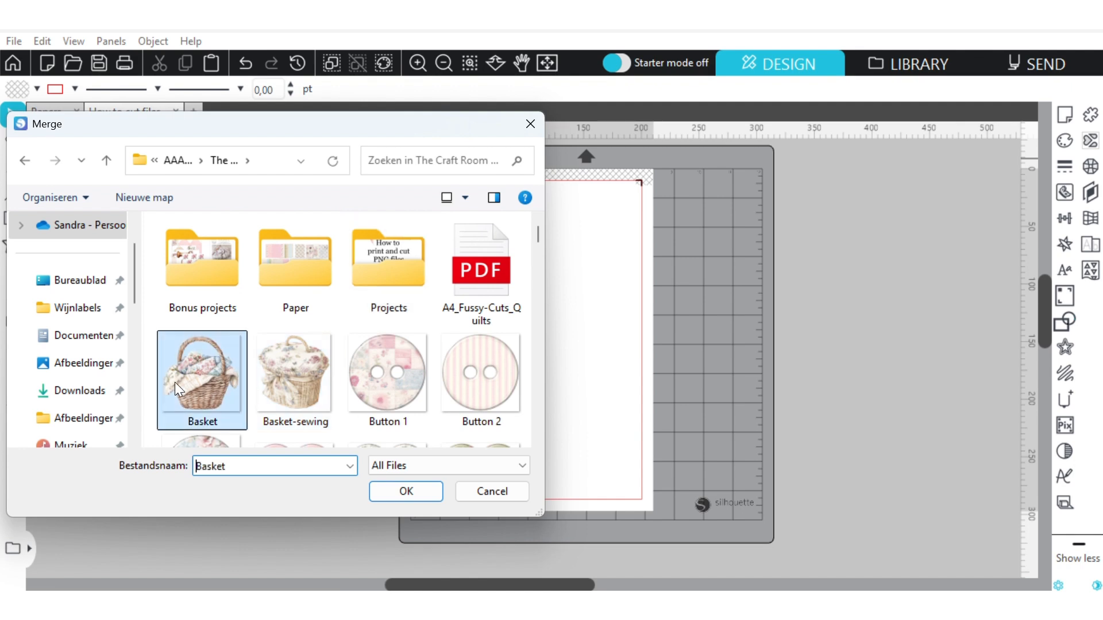
click(426, 492)
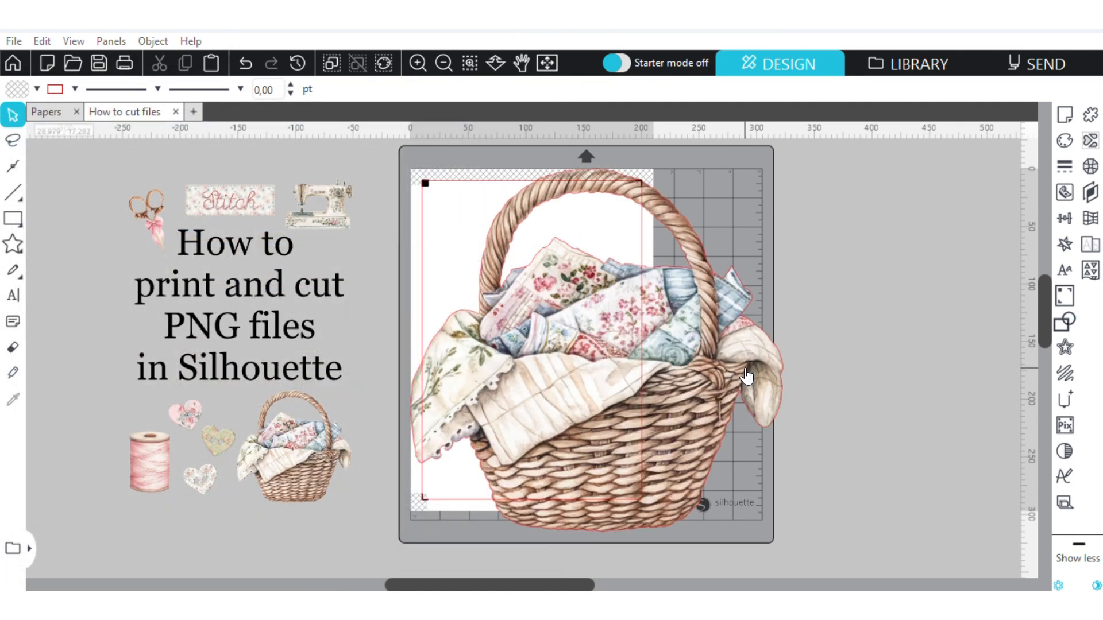
Set the merged basket's width to 10 cm and place it in the upper-left corner inside the page's cut border.
click(560, 356)
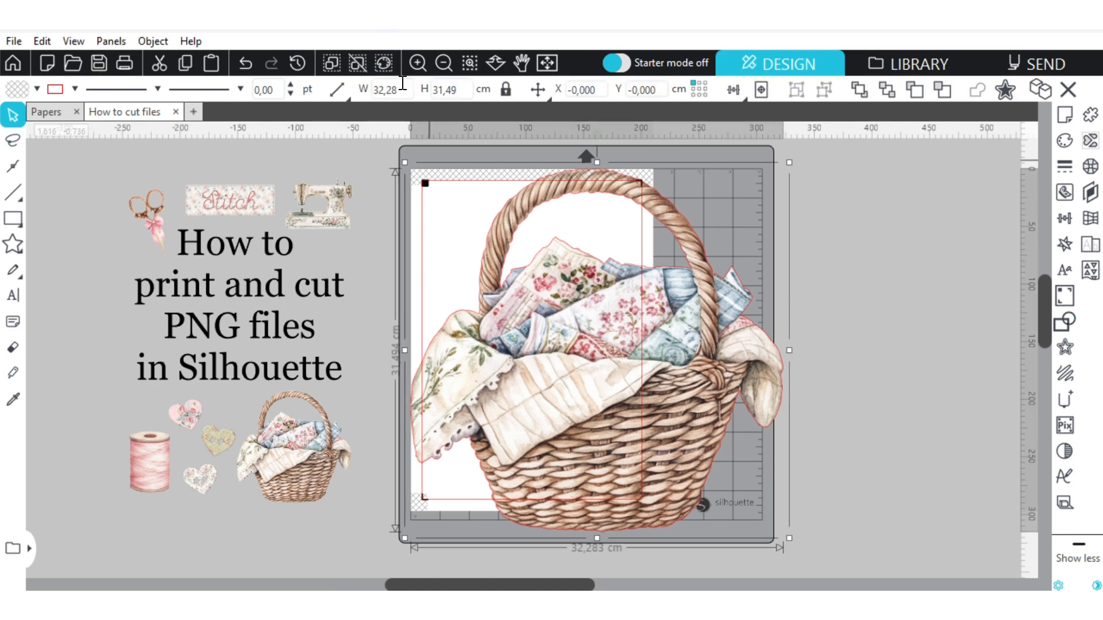
drag(396, 91, 349, 90)
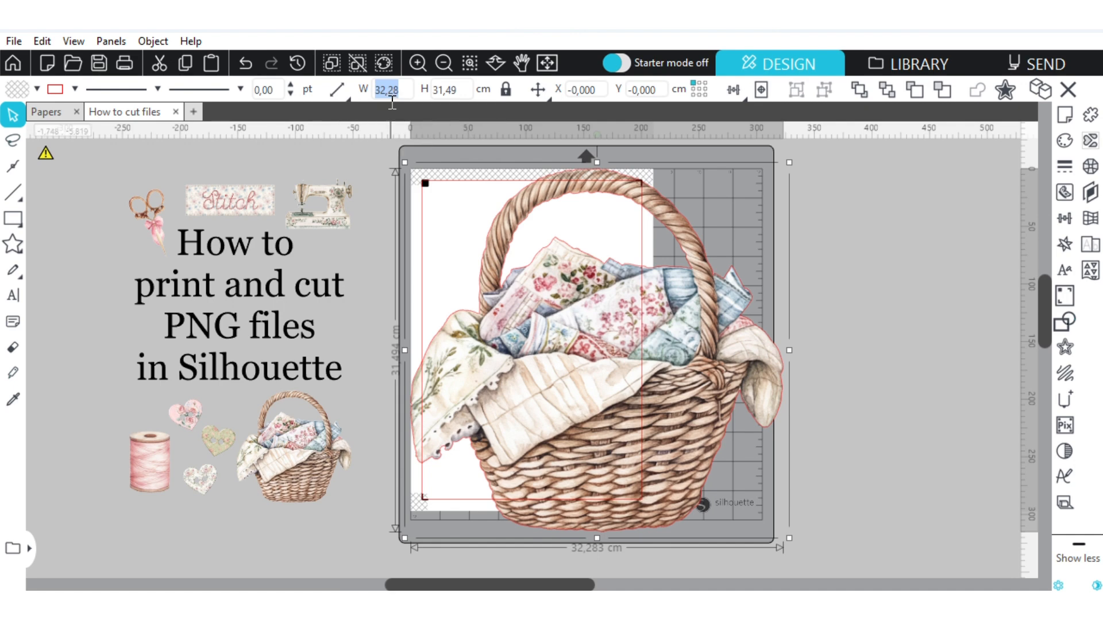
text(10)
key(Return)
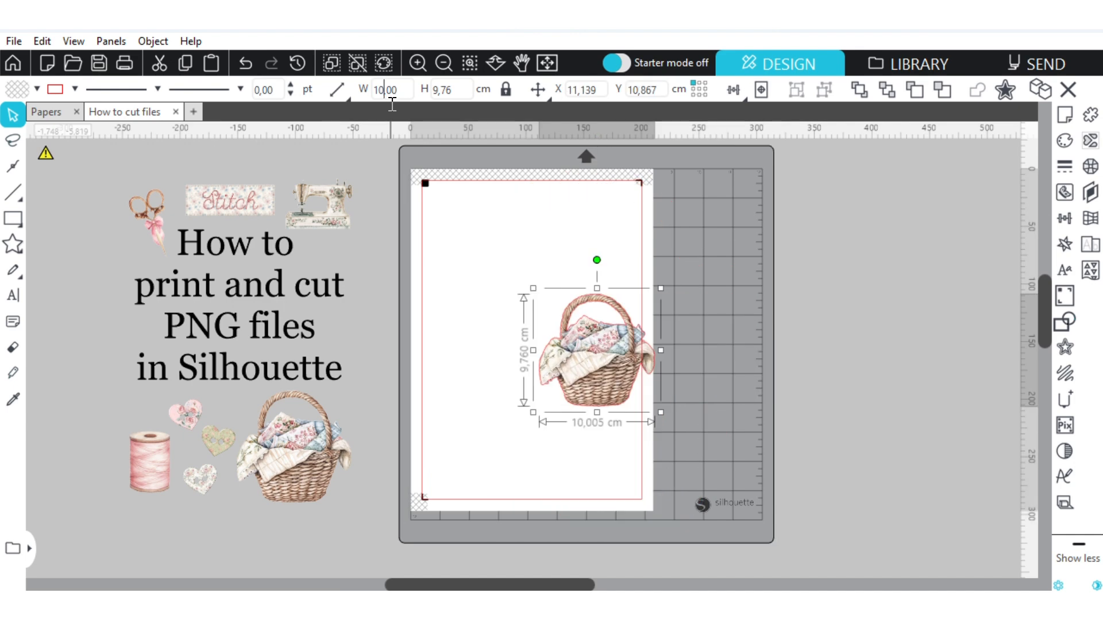
drag(550, 334, 437, 229)
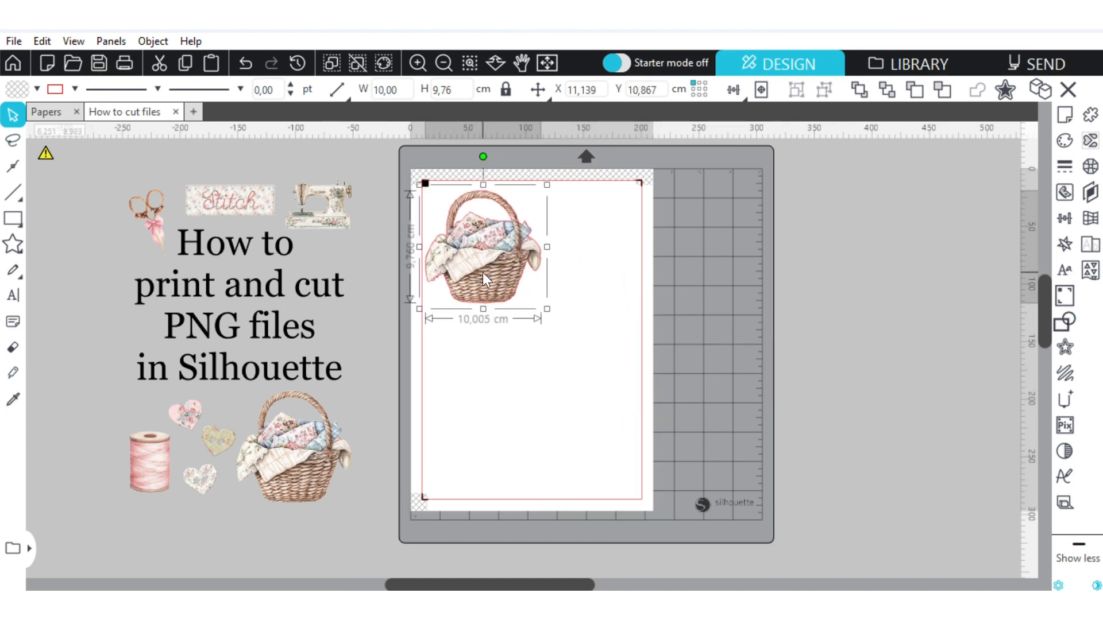
Reduce the basket's width to 8 cm and reposition it close to the upper-left registration mark, inside the cut border.
click(337, 89)
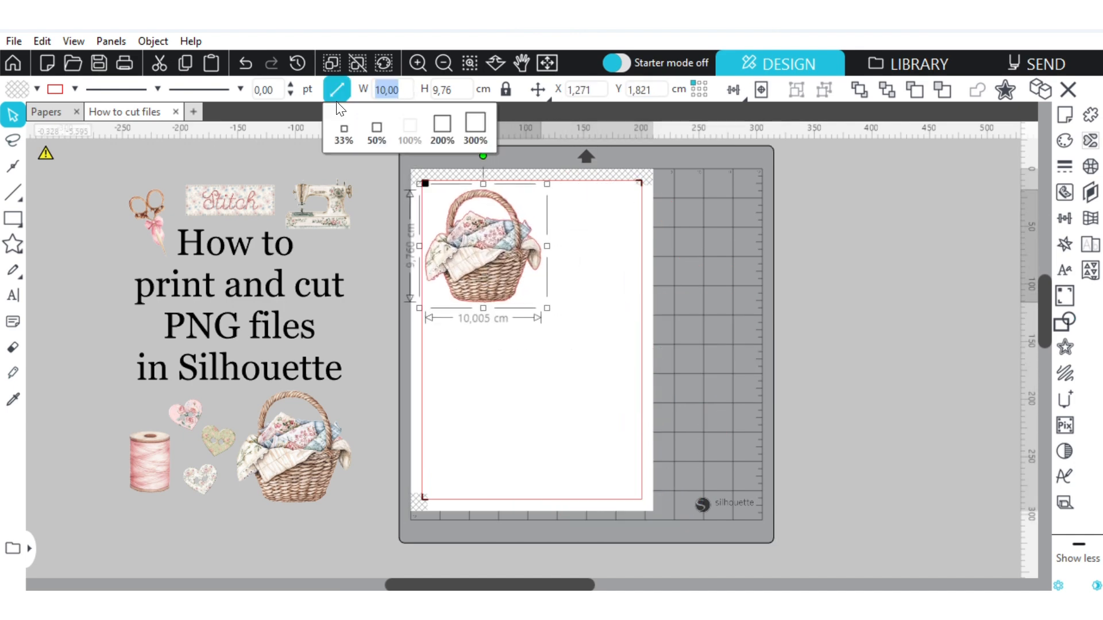
click(344, 130)
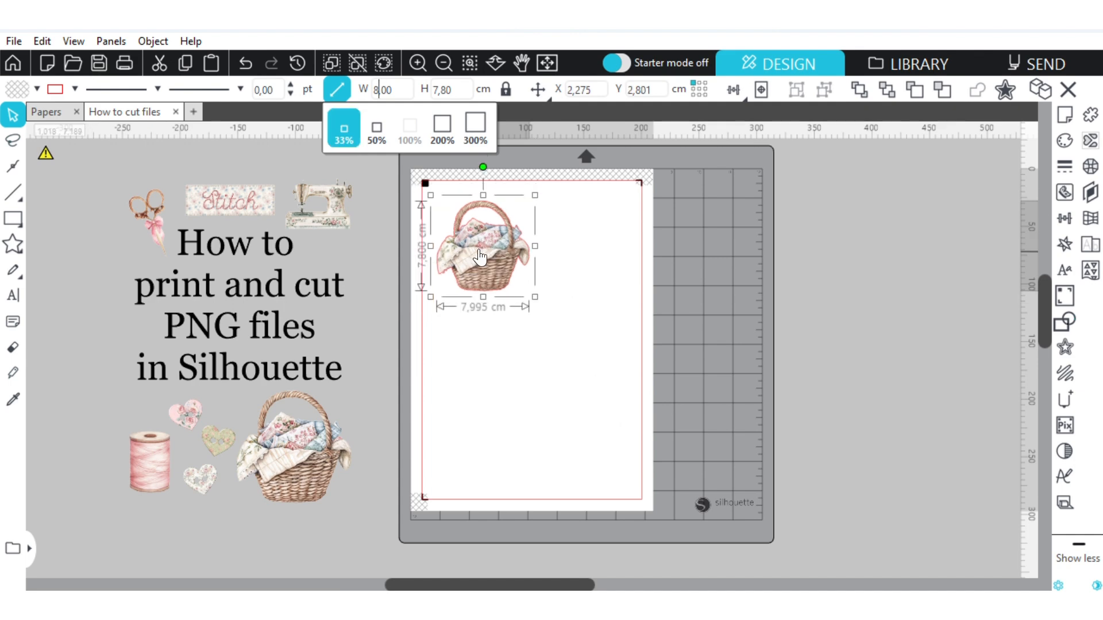
drag(470, 236, 477, 236)
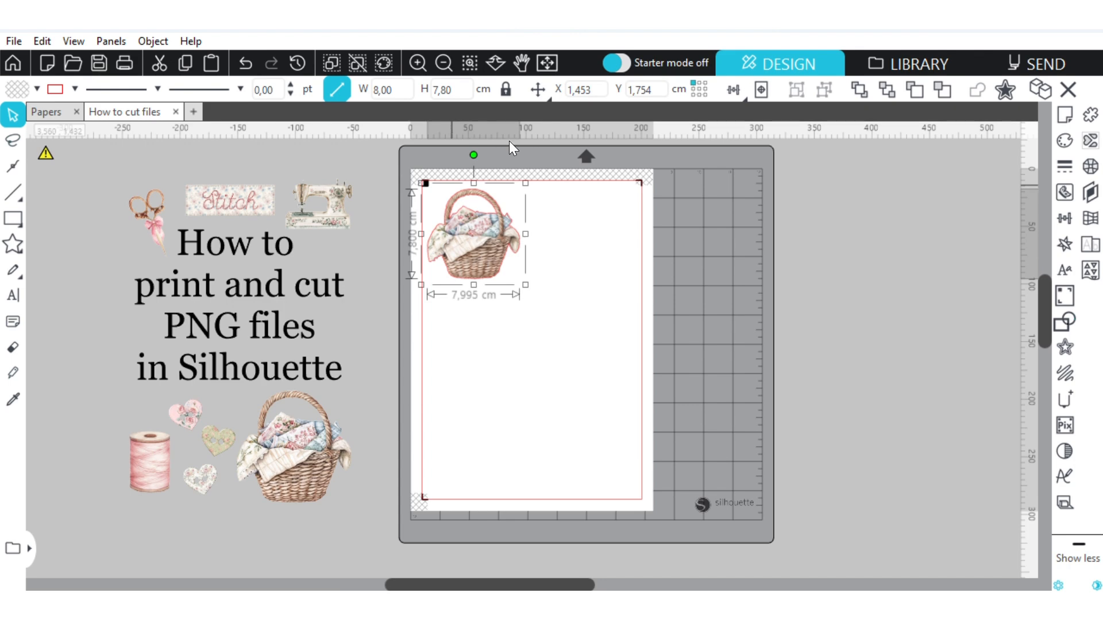
click(505, 337)
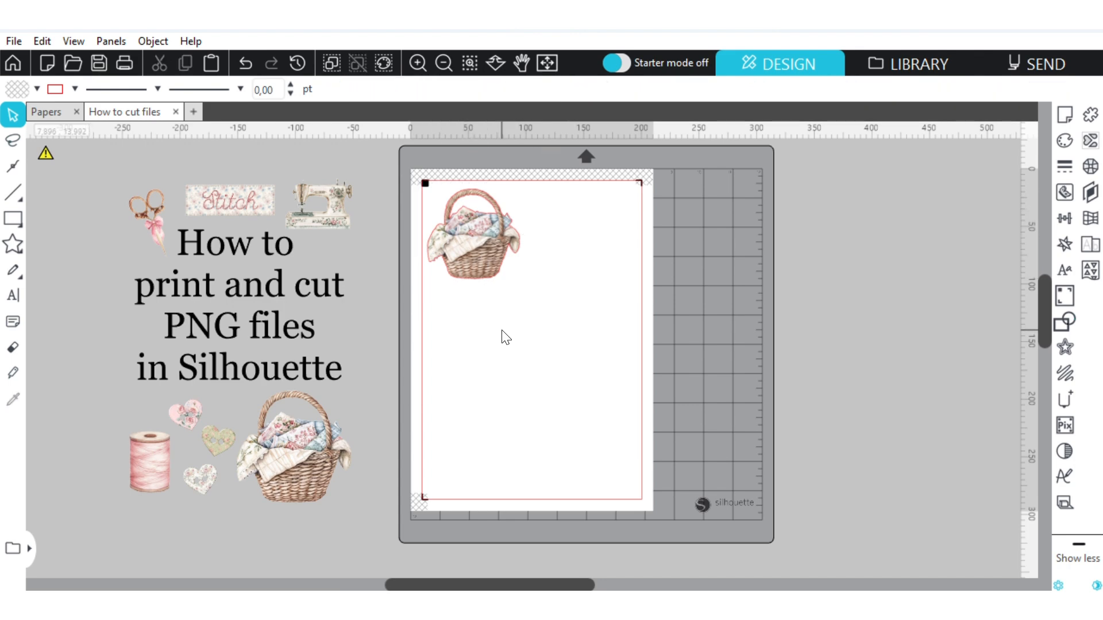
Simplify the basket's cut outline through point editing, and leave the shape deselected.
click(473, 259)
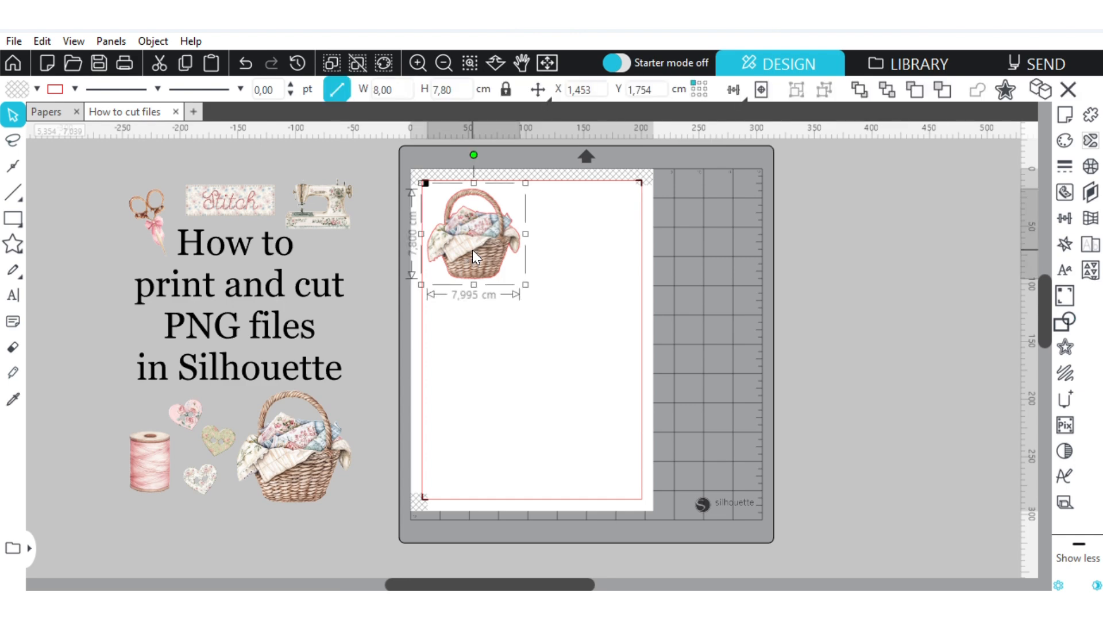
right_click(473, 258)
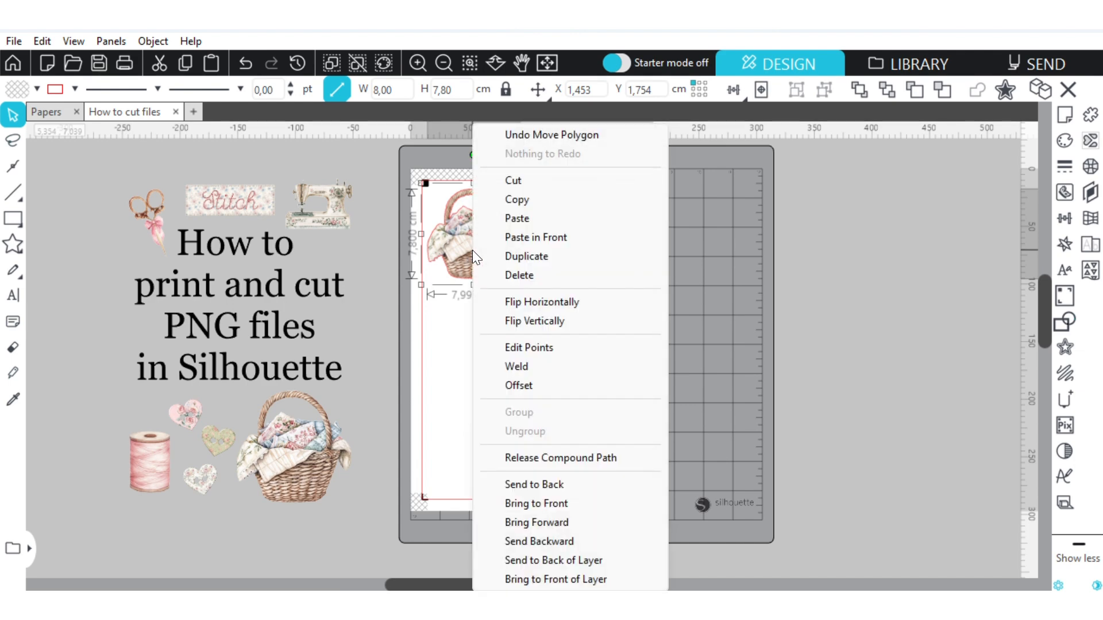
click(540, 349)
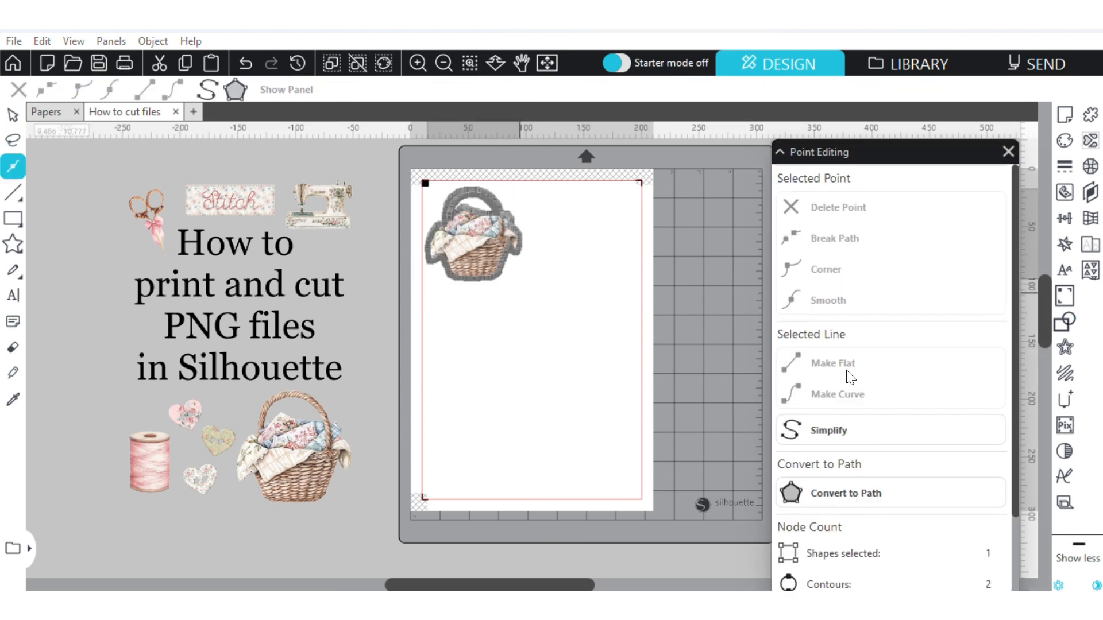
click(857, 429)
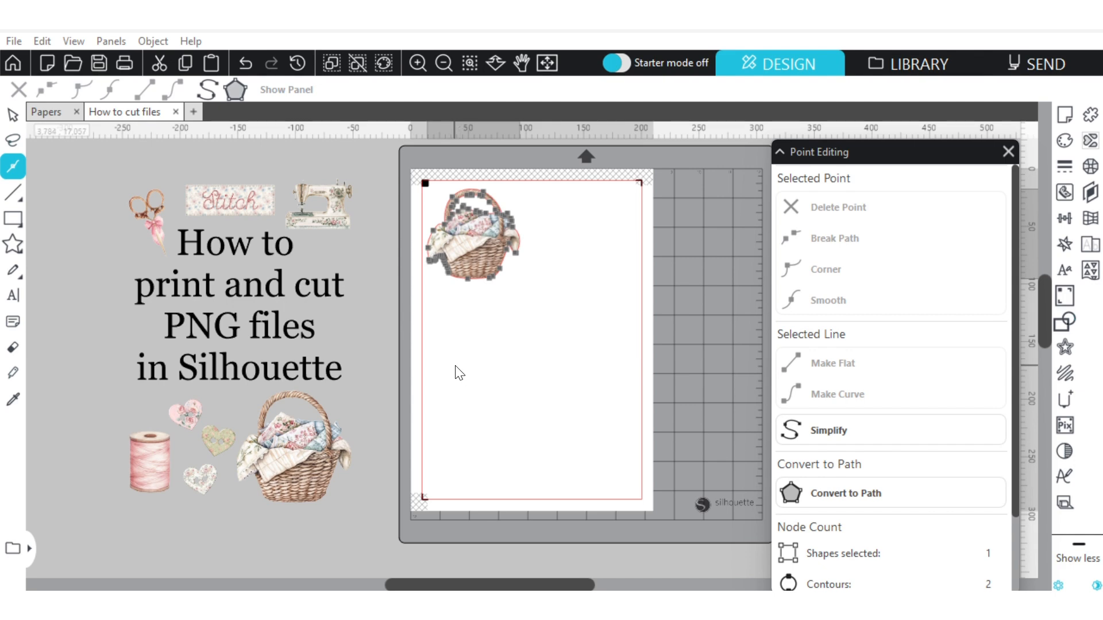
click(484, 345)
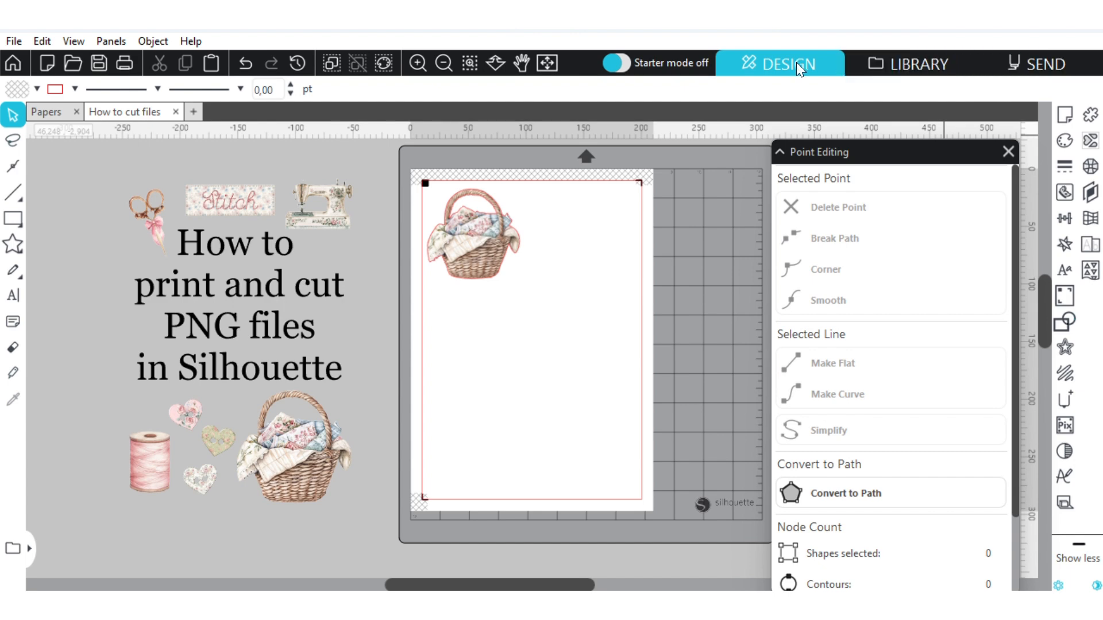
Open the cut job setup and assign Tool 1 to use only the outline of the basket selection.
click(1034, 61)
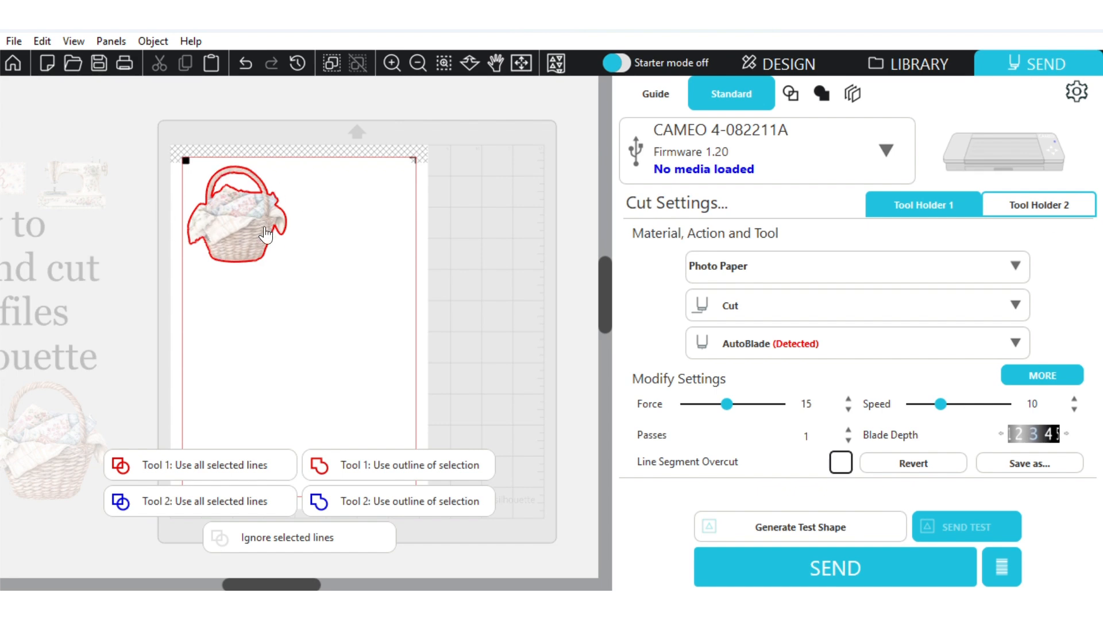
click(244, 233)
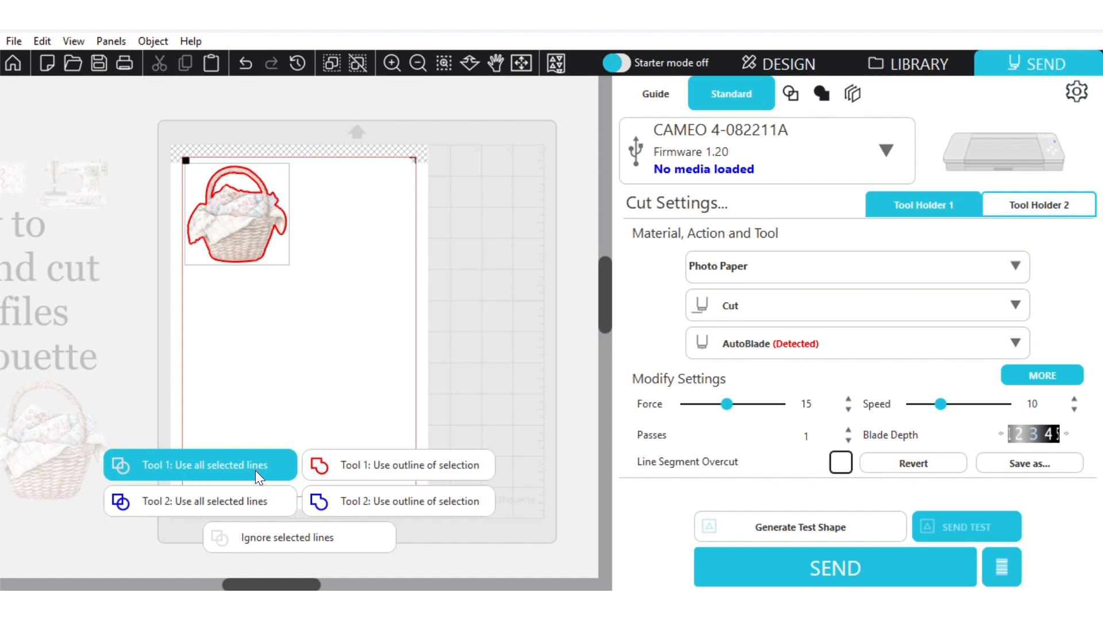
click(397, 464)
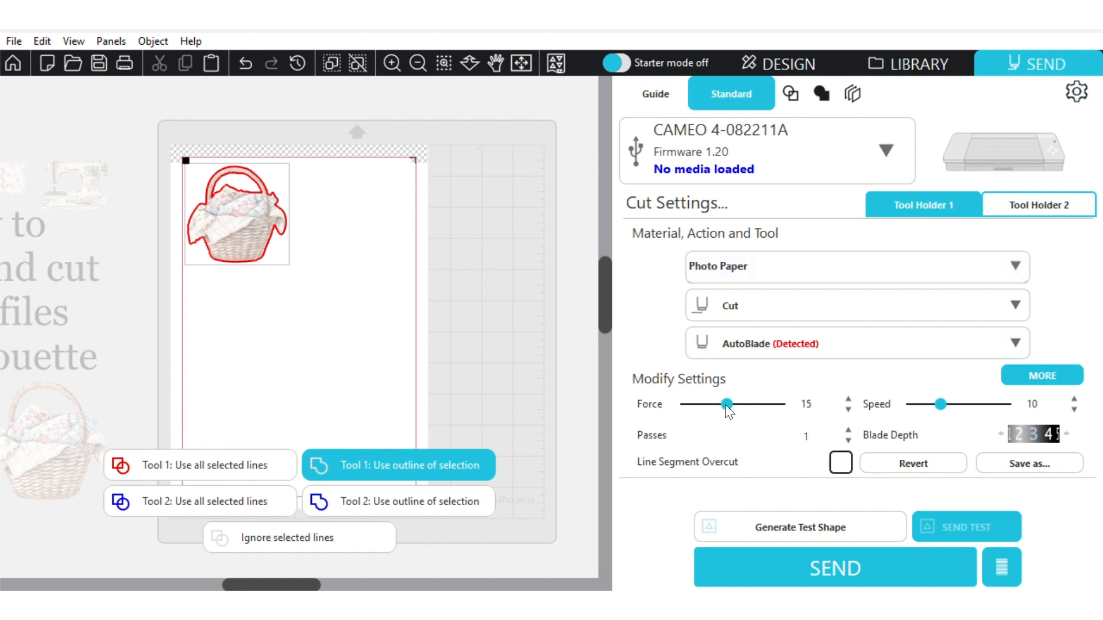
Set the Photo Paper cut force to 33 and the blade depth to 5.
drag(727, 405, 776, 405)
click(1068, 434)
click(1068, 434)
Preview the page for printing, cancel without printing, and return to the design workspace with nothing selected.
click(19, 41)
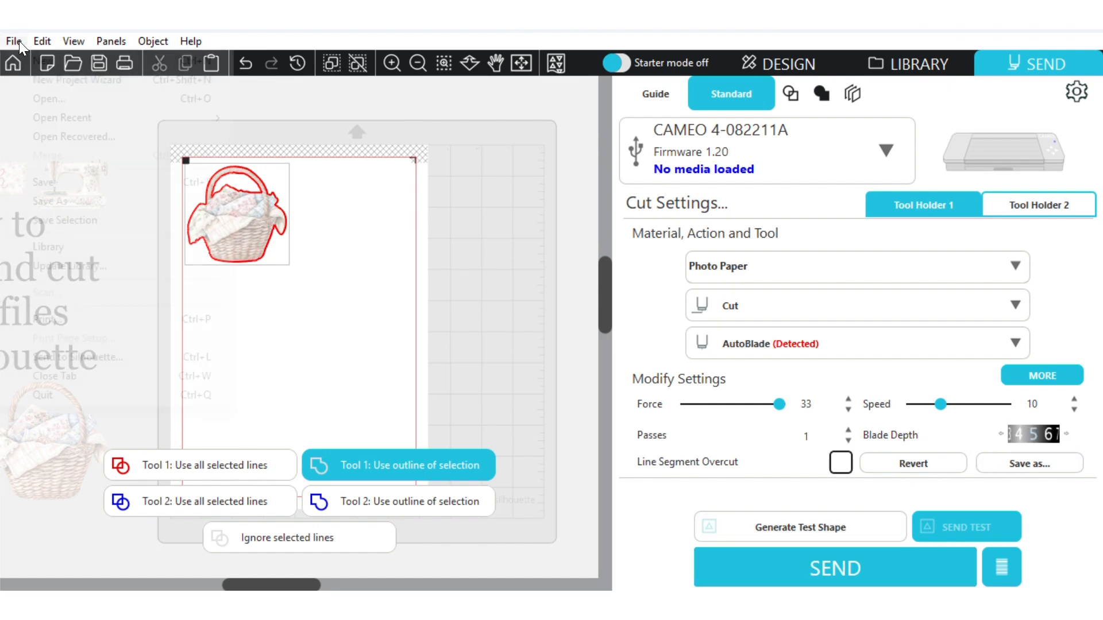
click(36, 321)
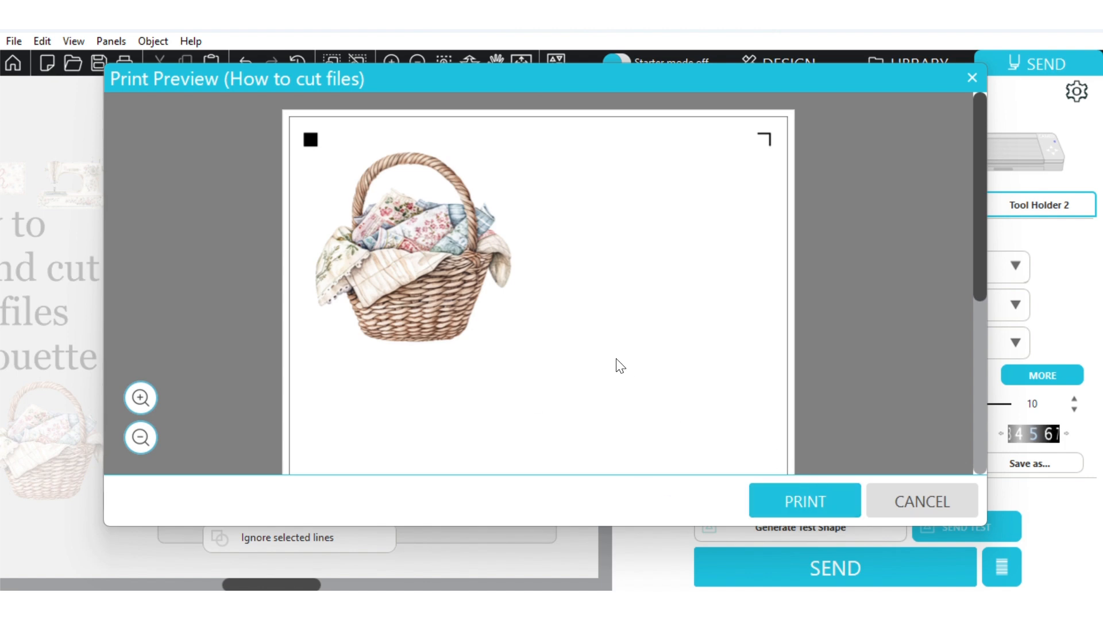
click(914, 500)
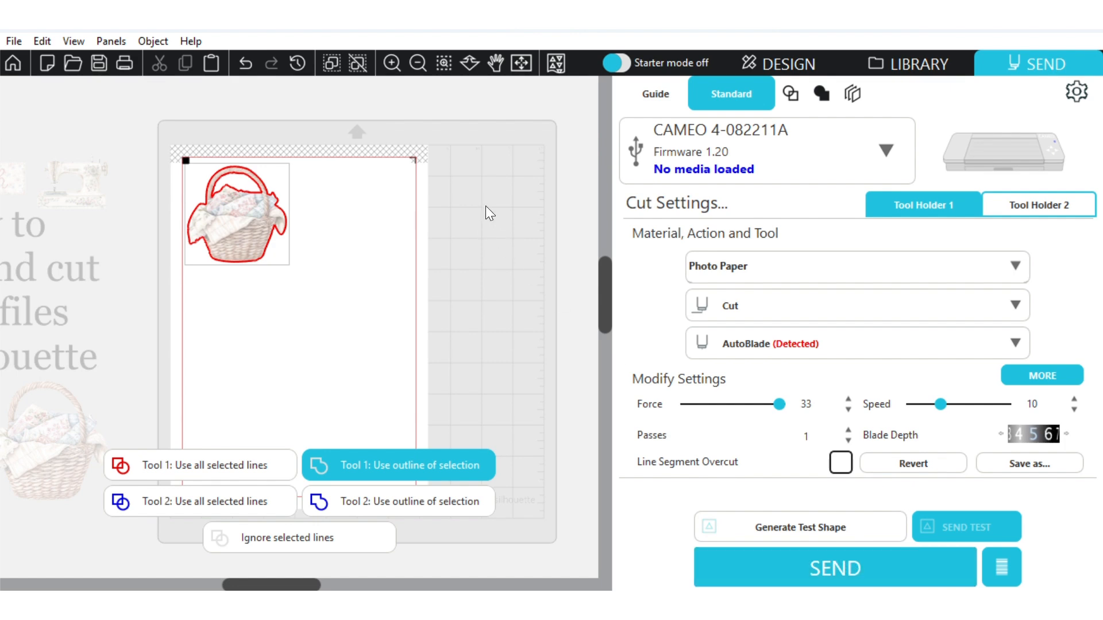
click(808, 58)
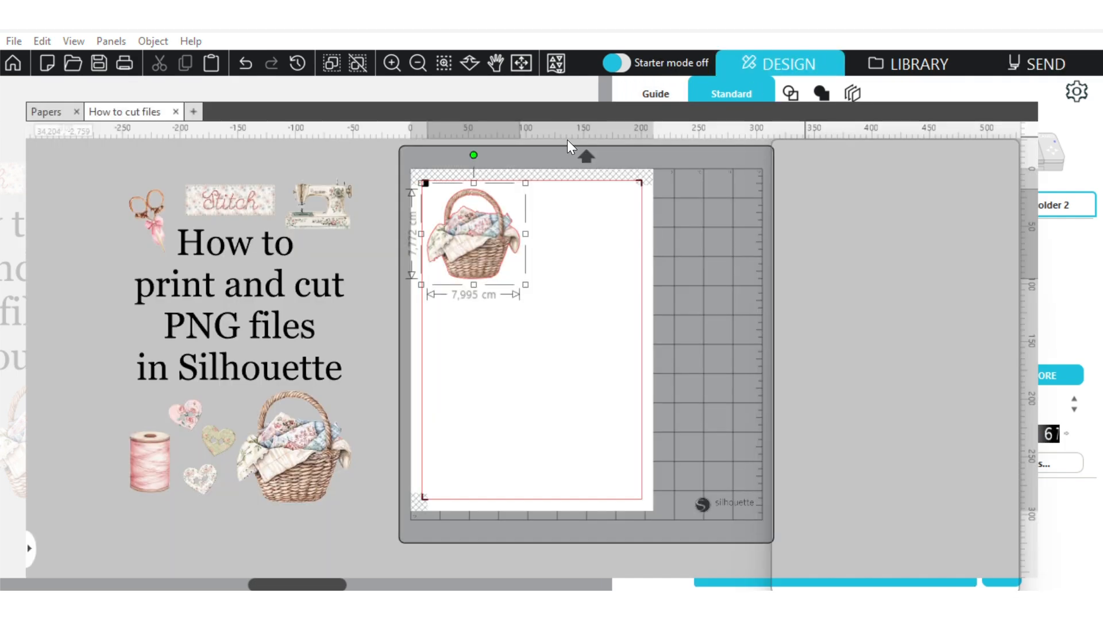
click(581, 275)
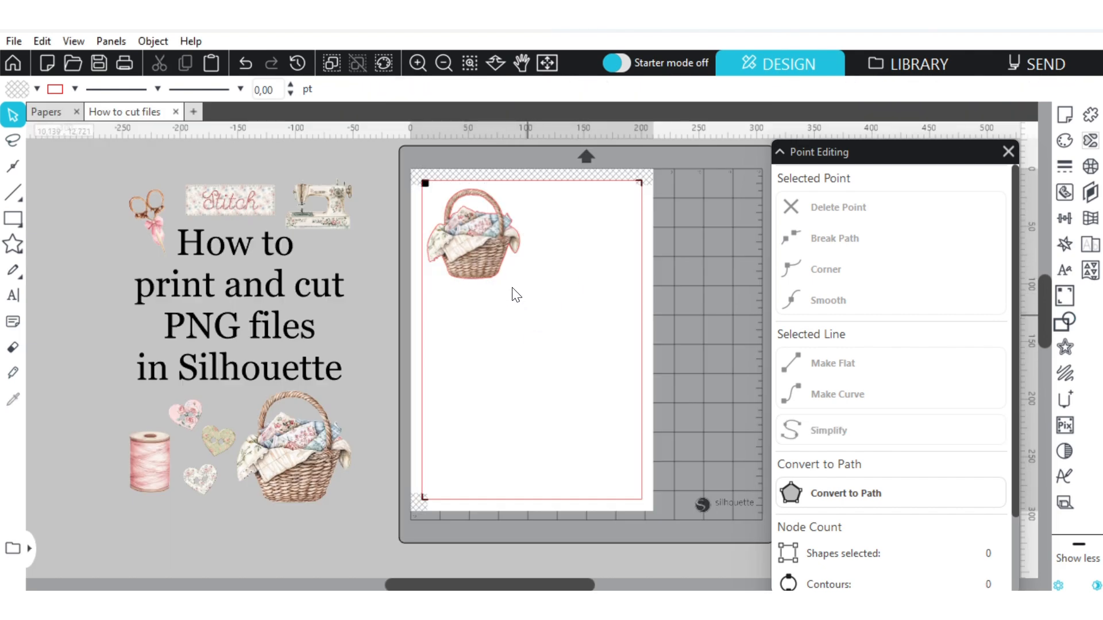
Duplicate the basket with its cut outline and place the copy beside the original, to its right, inside the registration area.
click(470, 243)
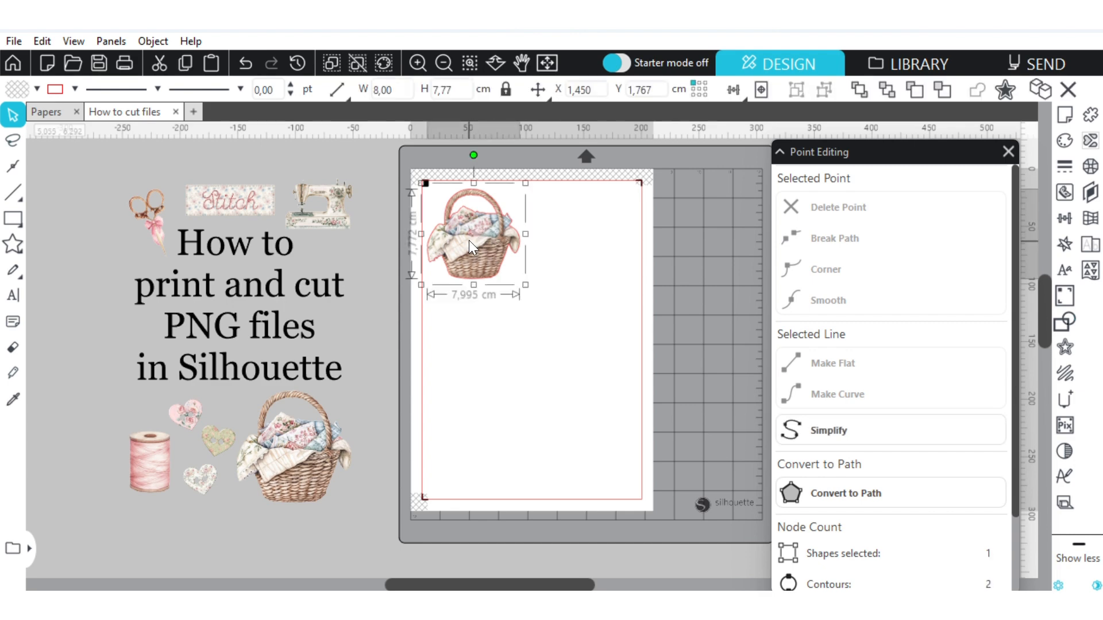
right_click(469, 242)
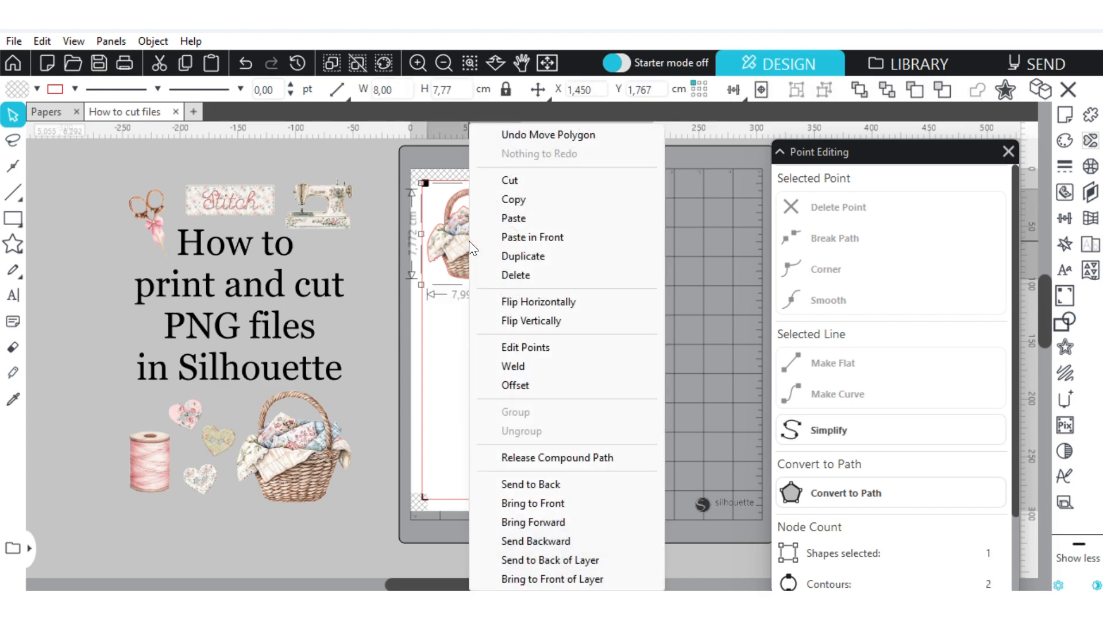
click(494, 256)
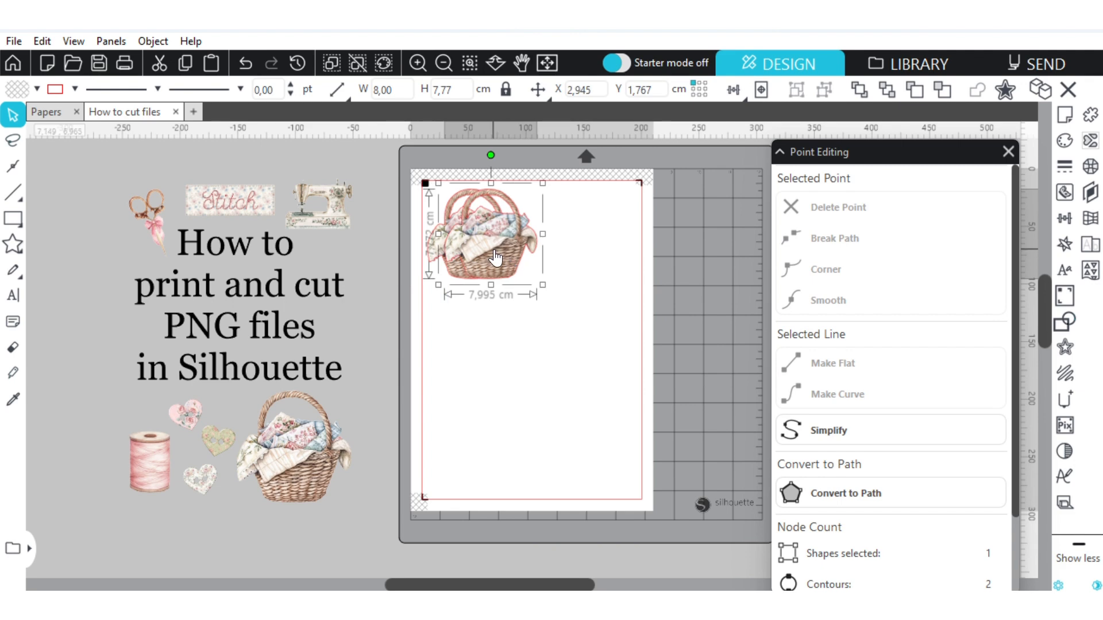
drag(495, 258, 576, 251)
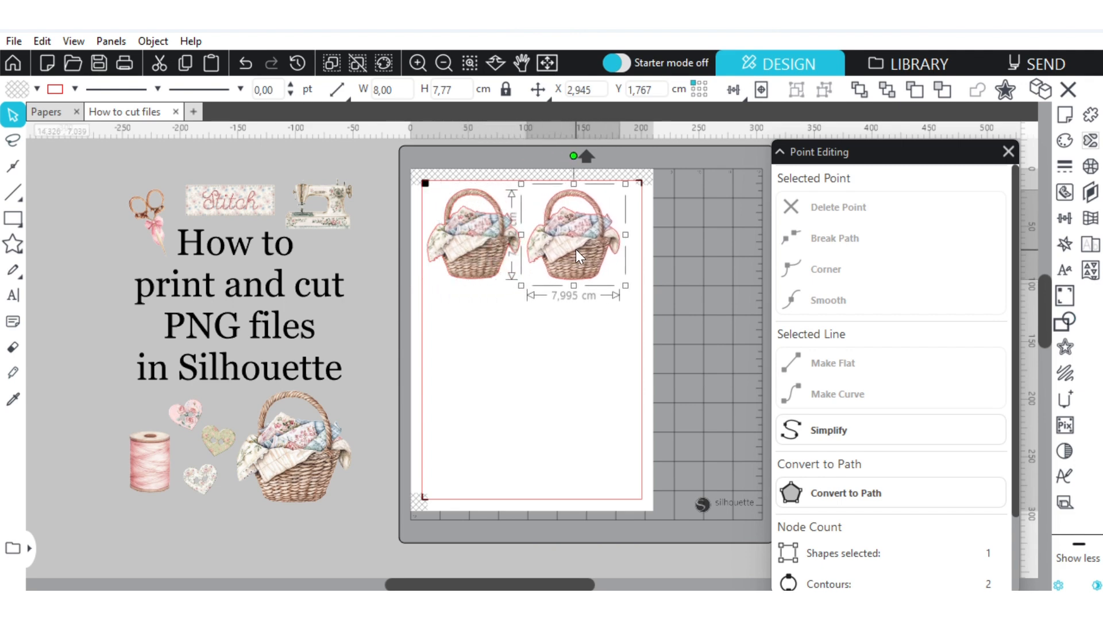
Flip the right-hand basket copy horizontally and leave it deselected.
right_click(576, 251)
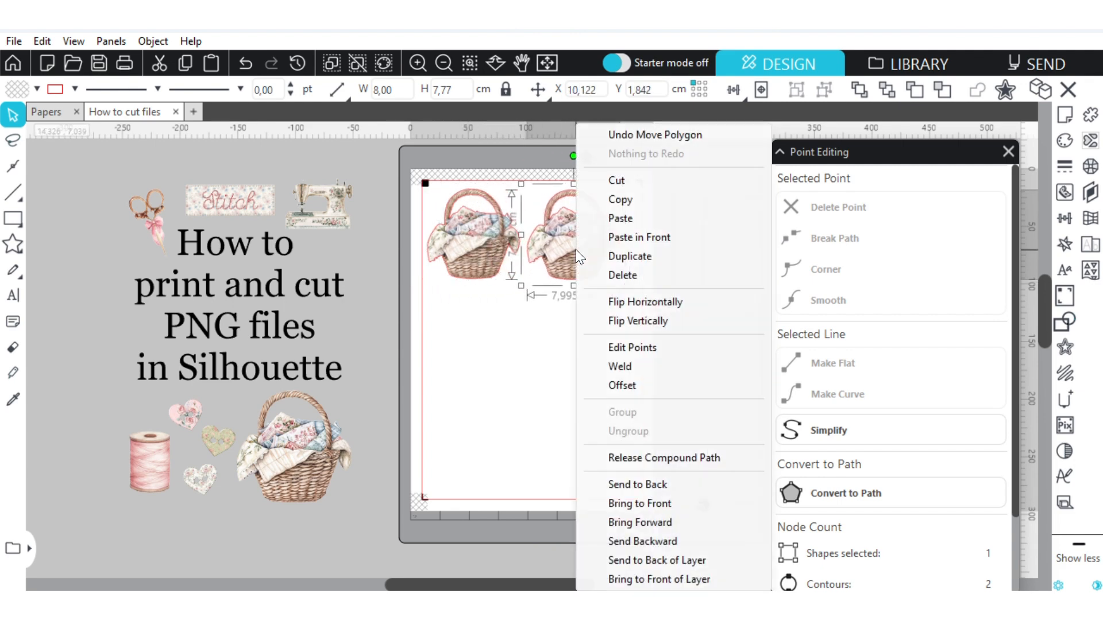
click(621, 301)
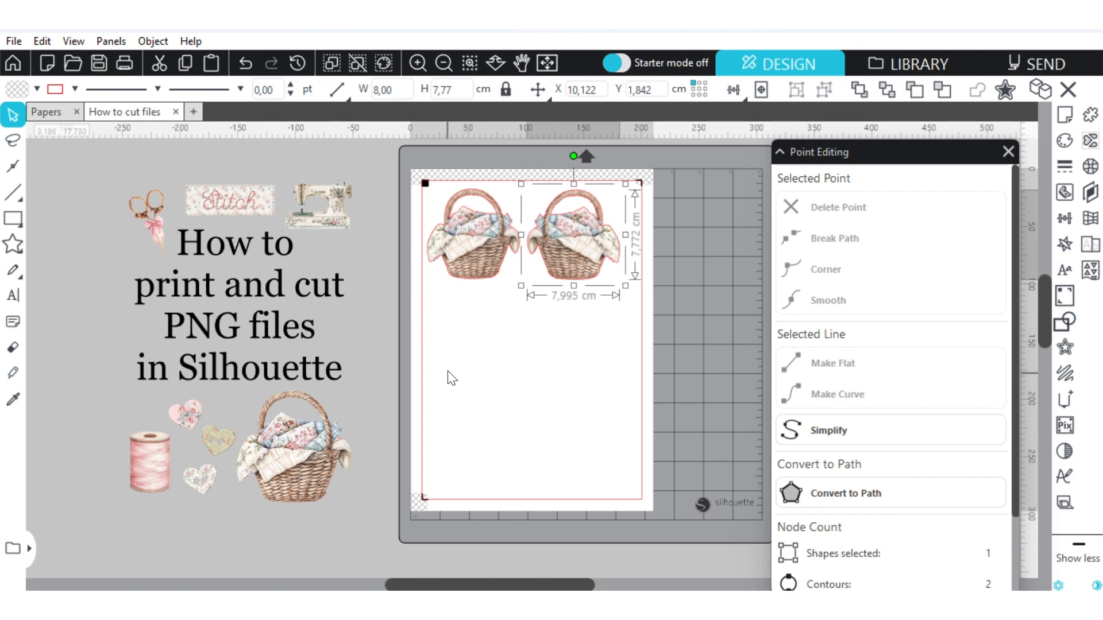
click(494, 292)
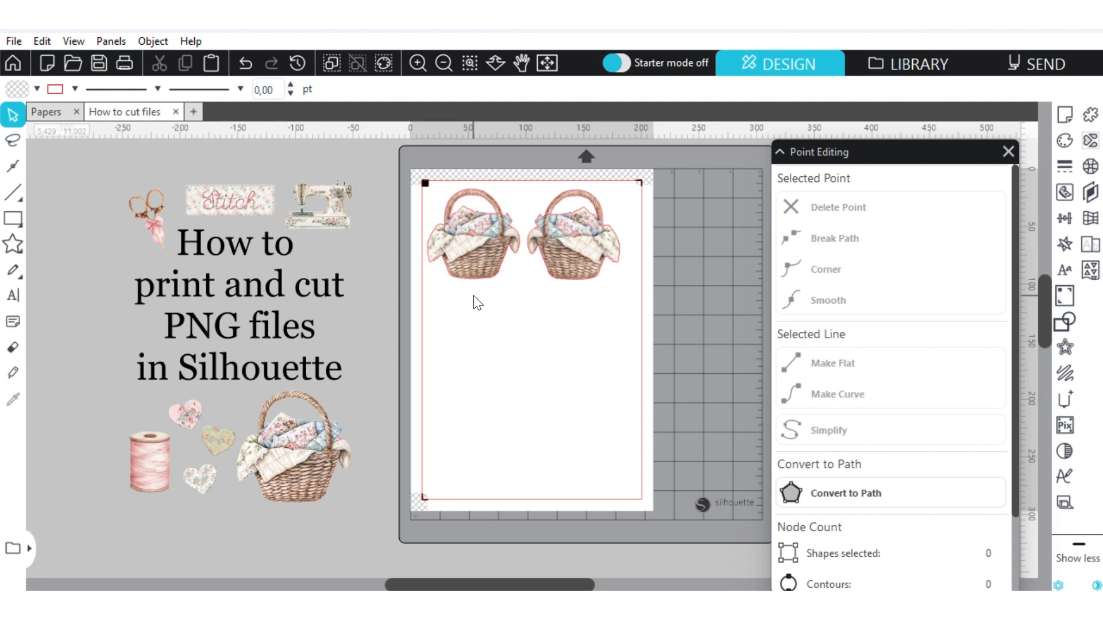
Duplicate the original basket, place the copy directly below it, and close the point editing options.
click(473, 251)
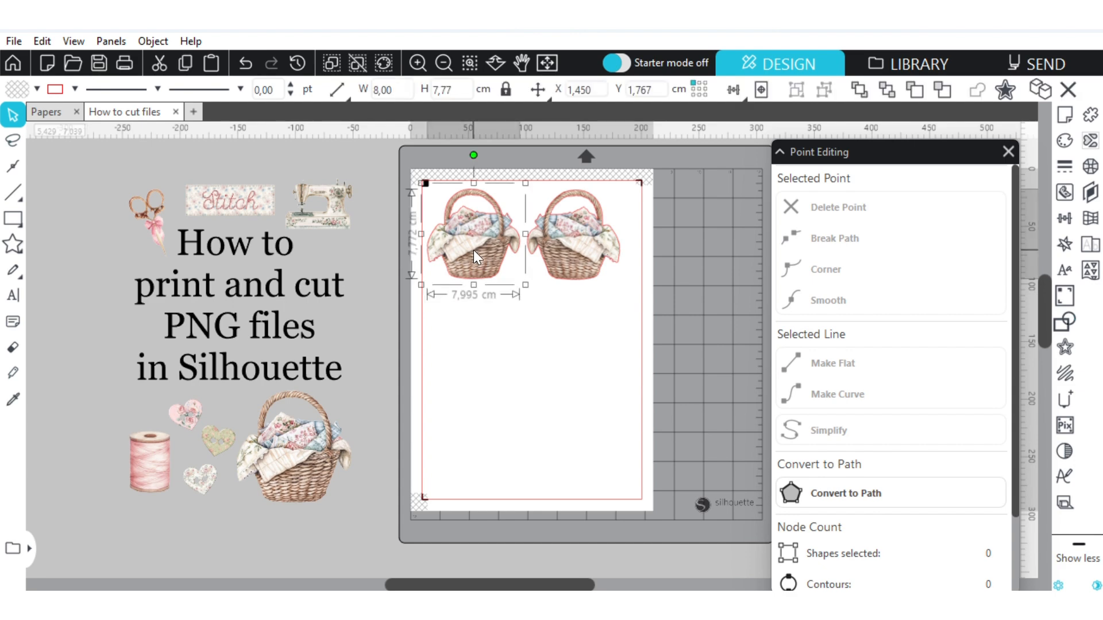
right_click(475, 260)
click(503, 256)
drag(461, 251, 462, 337)
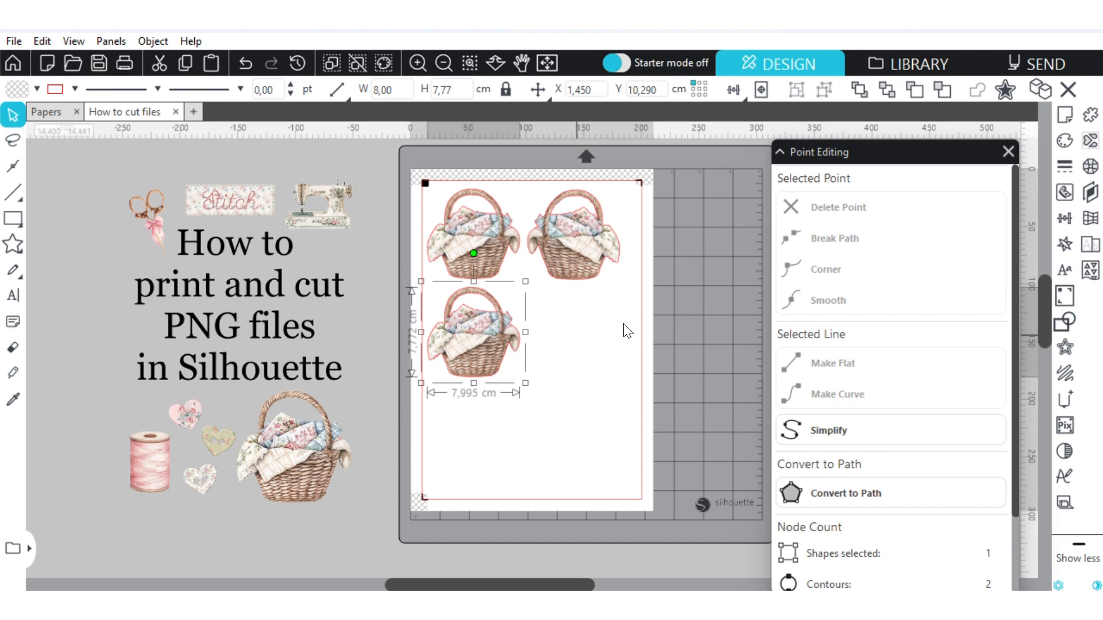
click(1009, 152)
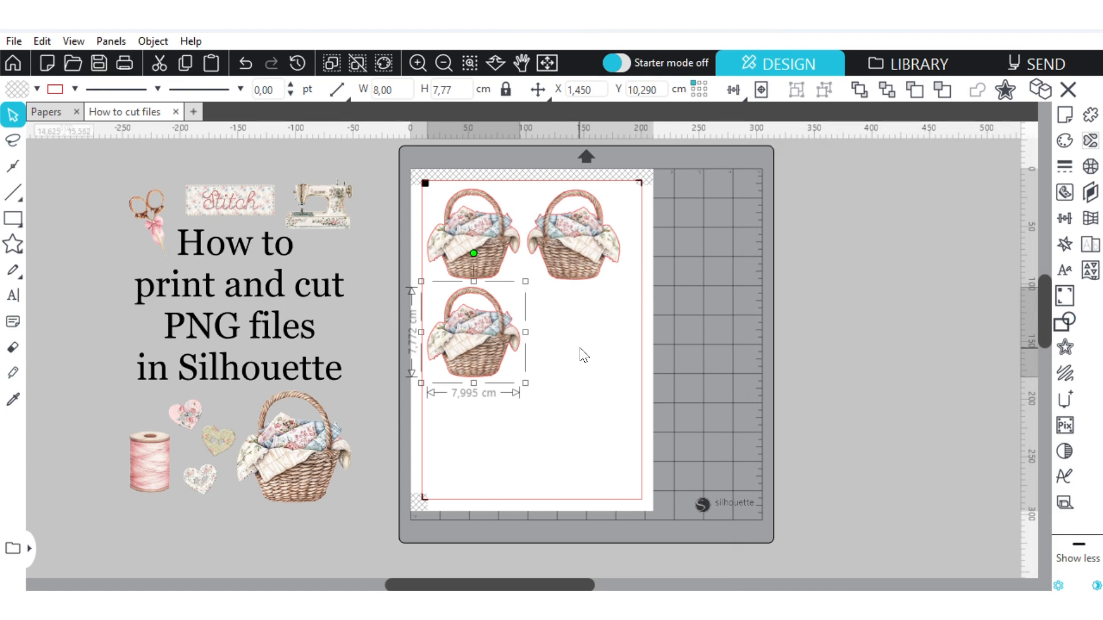
Offset the lower basket's outline outward by 0,120 cm with rounded corners.
right_click(487, 331)
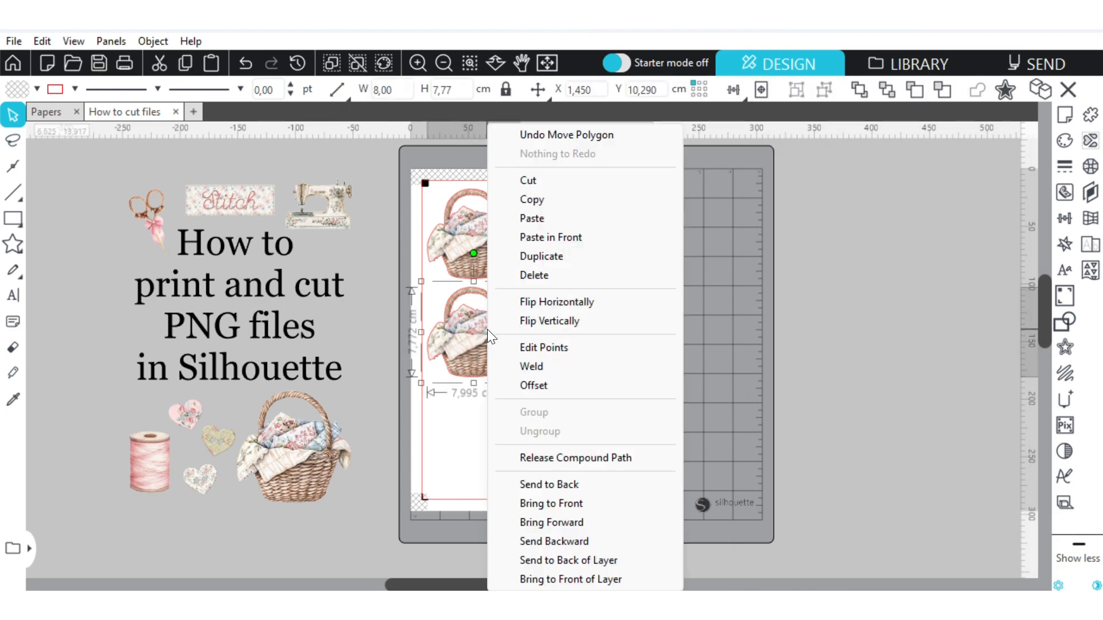
click(533, 386)
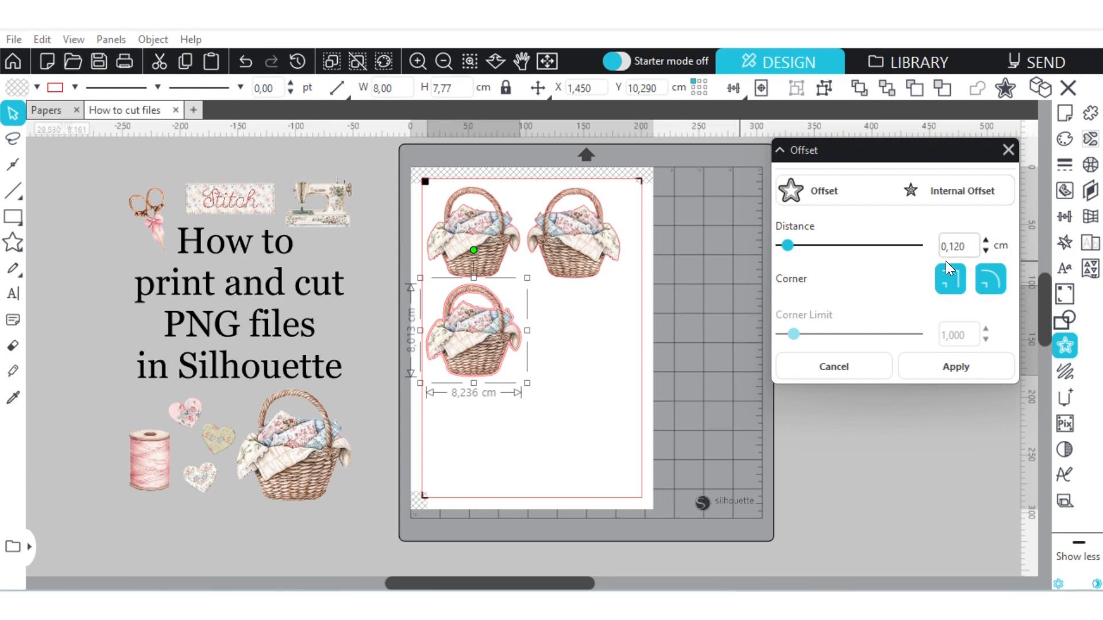
click(986, 241)
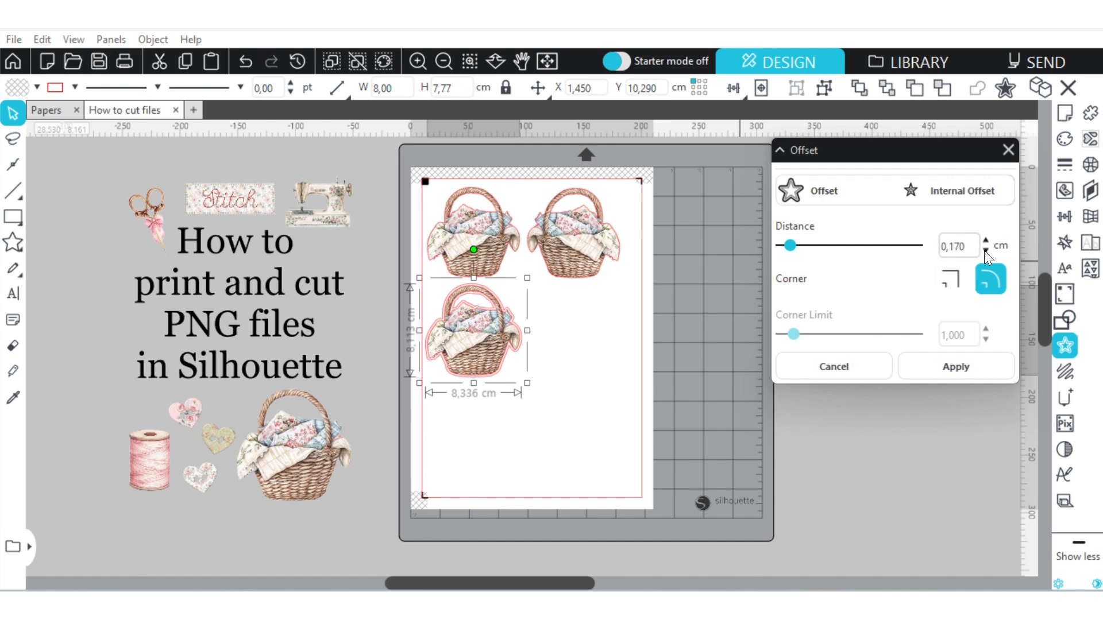
click(985, 251)
click(985, 251)
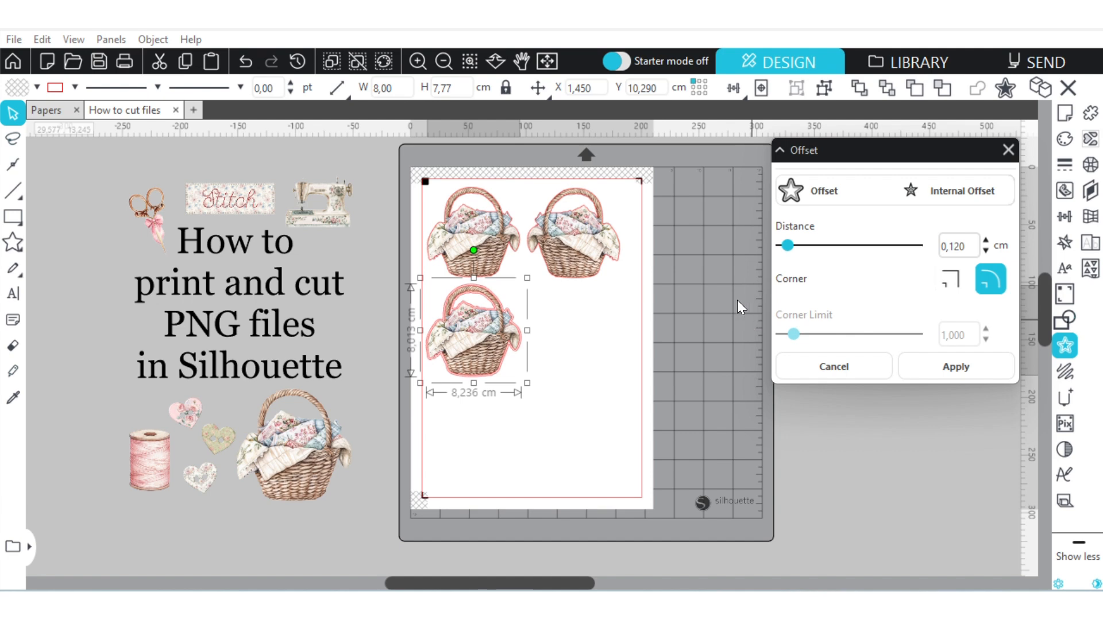
Try Tool 1 with all selected lines on the lower basket in the cut job setup, restore outline of selection, and return to the design workspace.
click(1049, 58)
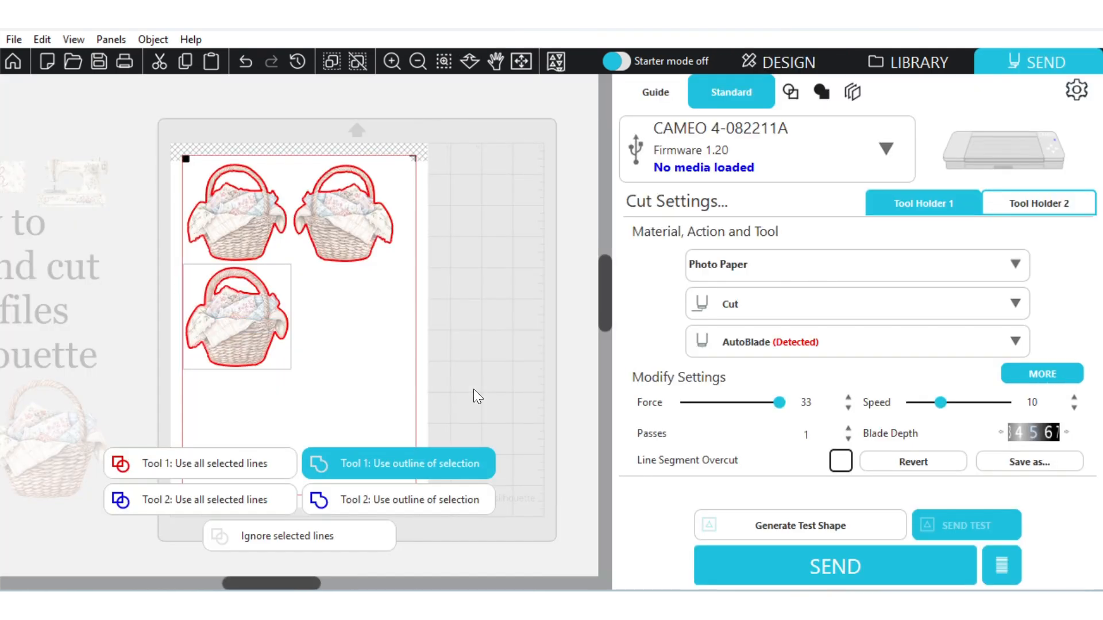
click(234, 333)
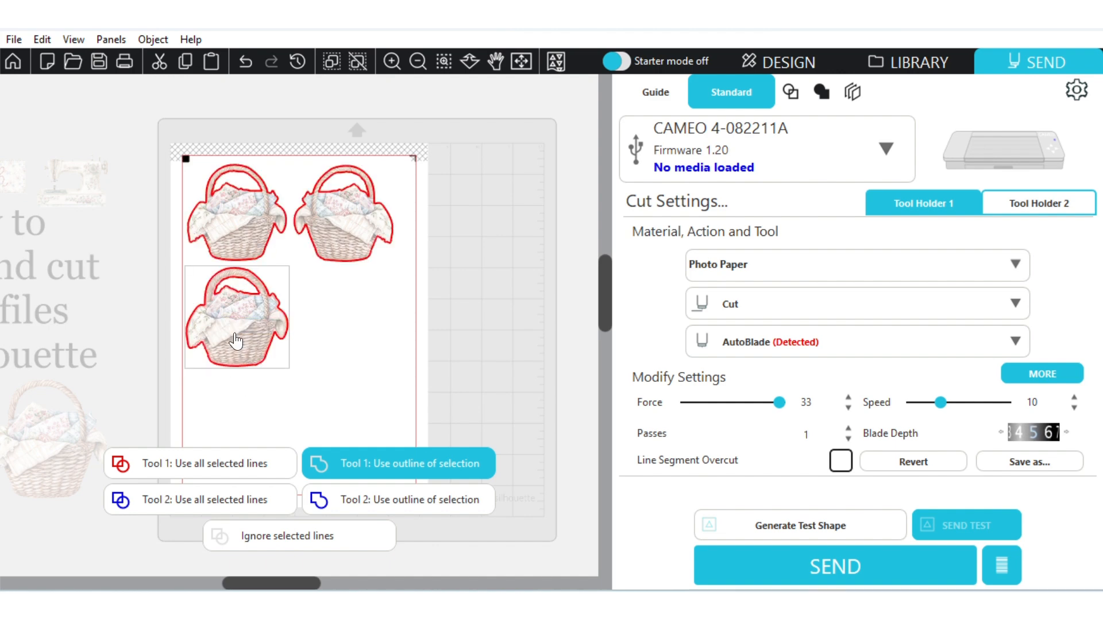
click(219, 457)
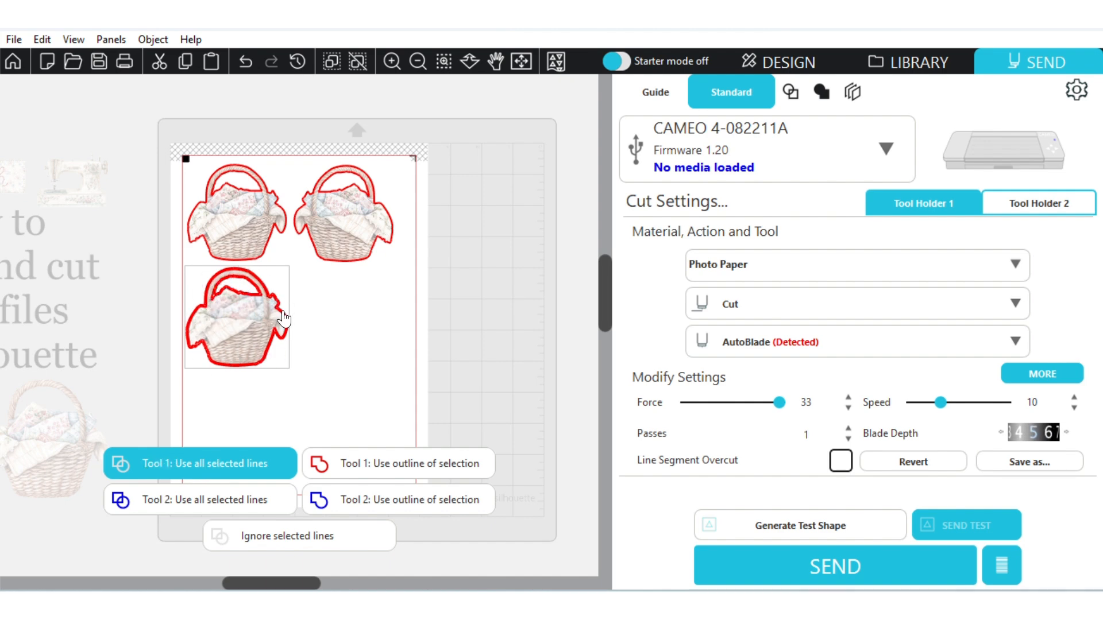
click(309, 459)
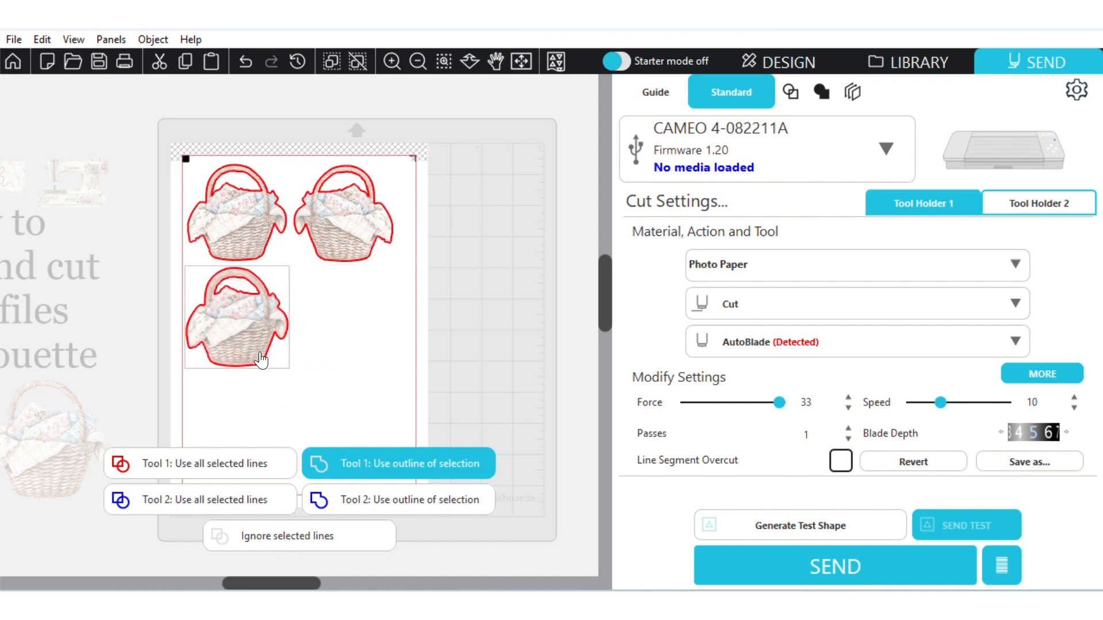
click(796, 64)
click(492, 406)
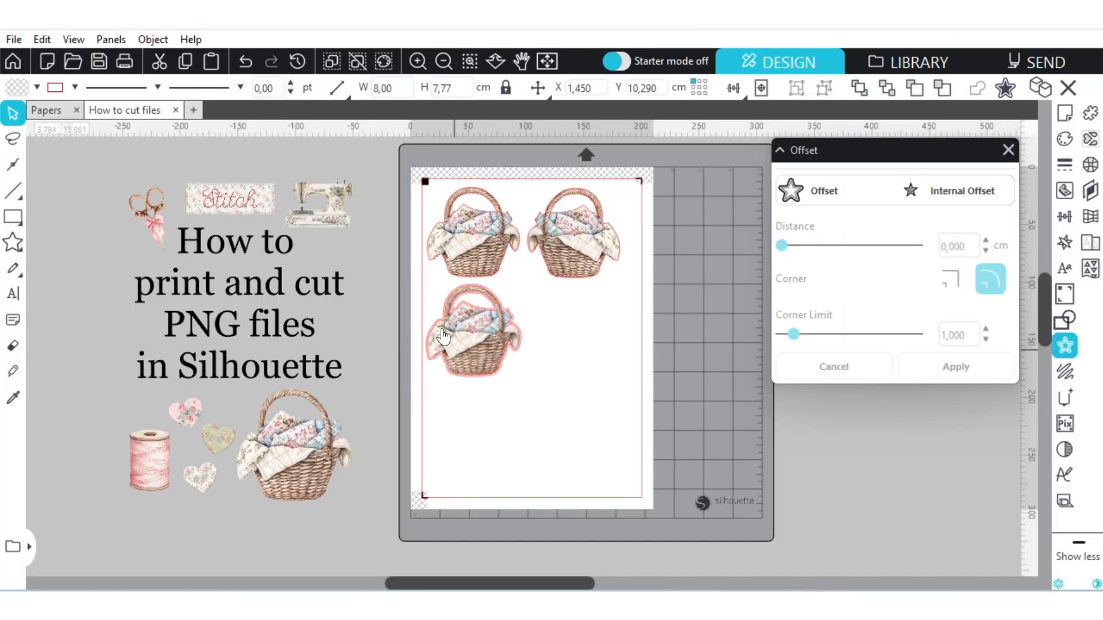